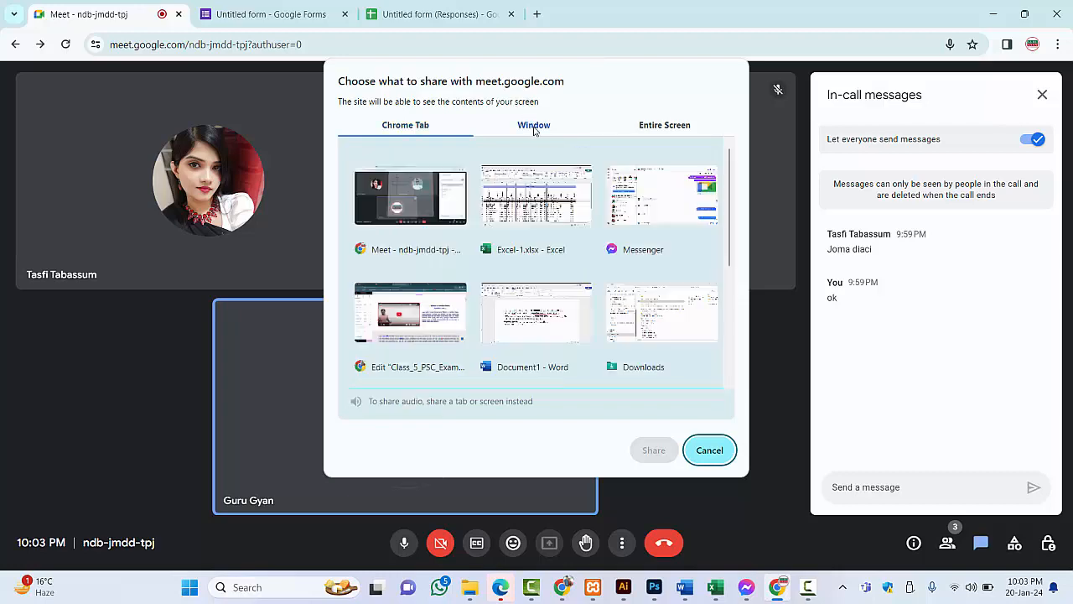
# Share the Excel-1.xlsx window with the Google Meet call and select the first student's Rank cell in the workbook
pyautogui.click(534, 197)
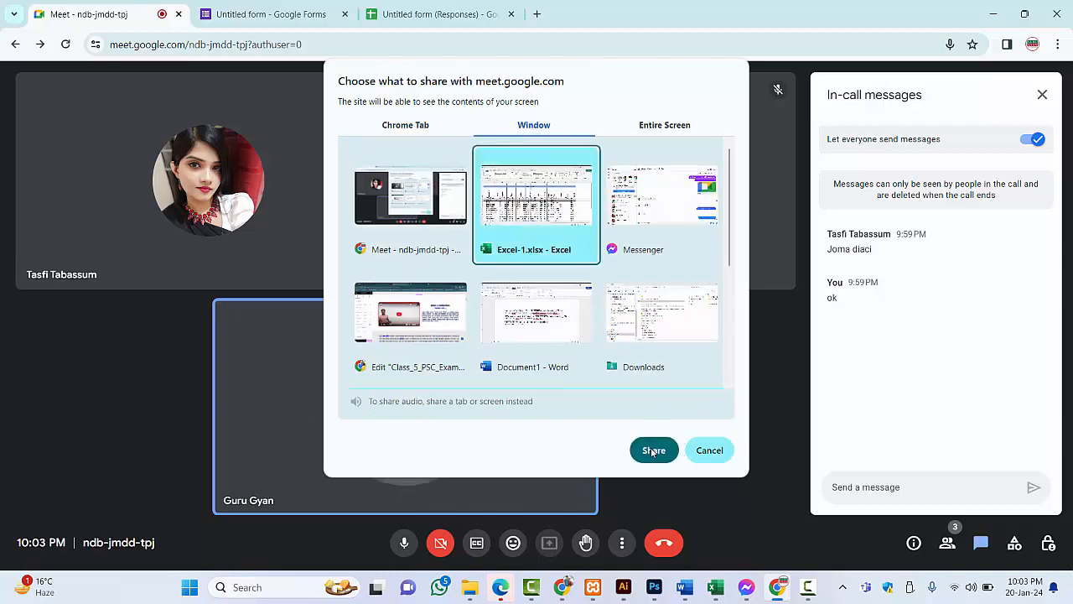
pyautogui.press('Return')
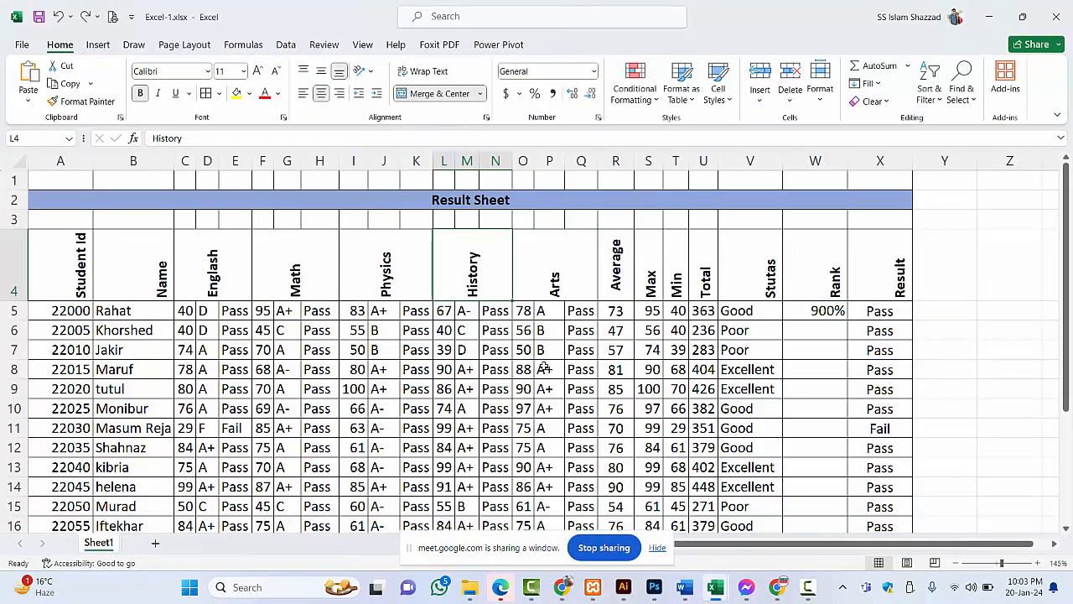
pyautogui.click(578, 352)
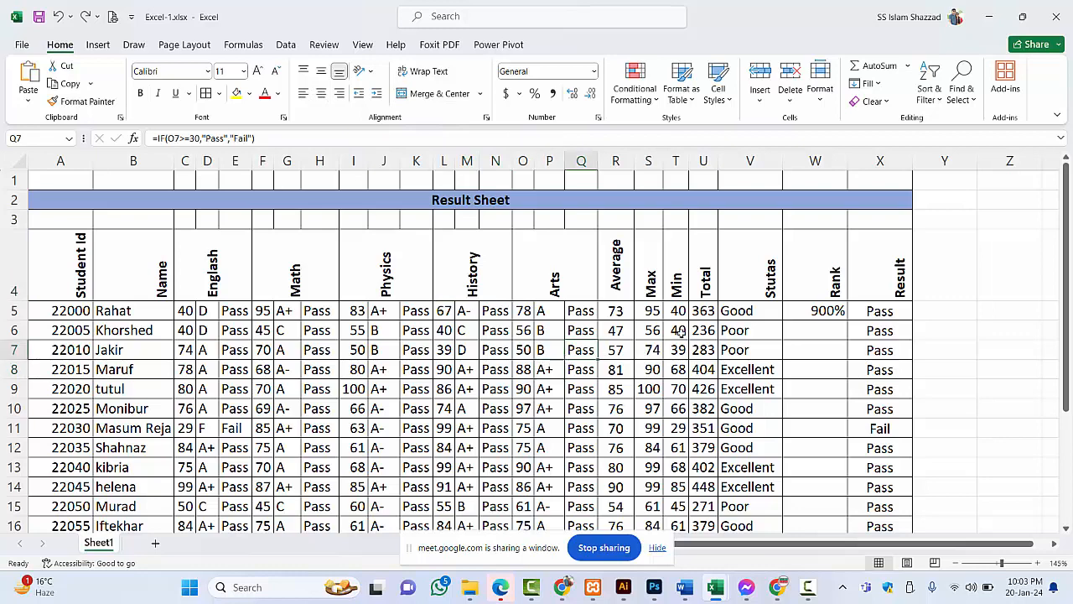
pyautogui.click(828, 308)
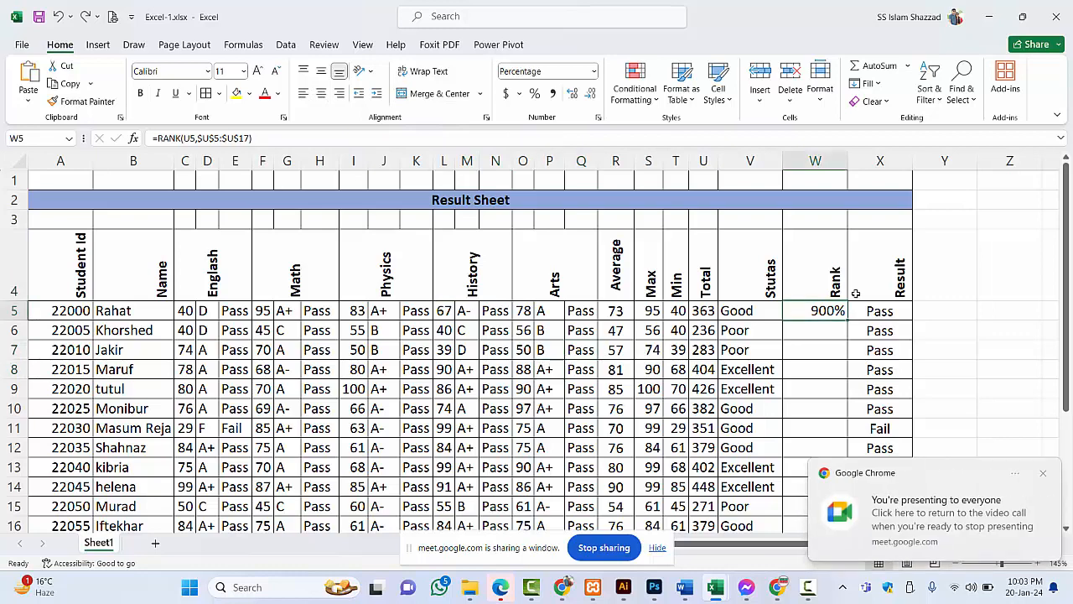
# Check the presentation in the Google Meet call, return to the Excel workbook and hide the window-sharing notice
pyautogui.click(972, 513)
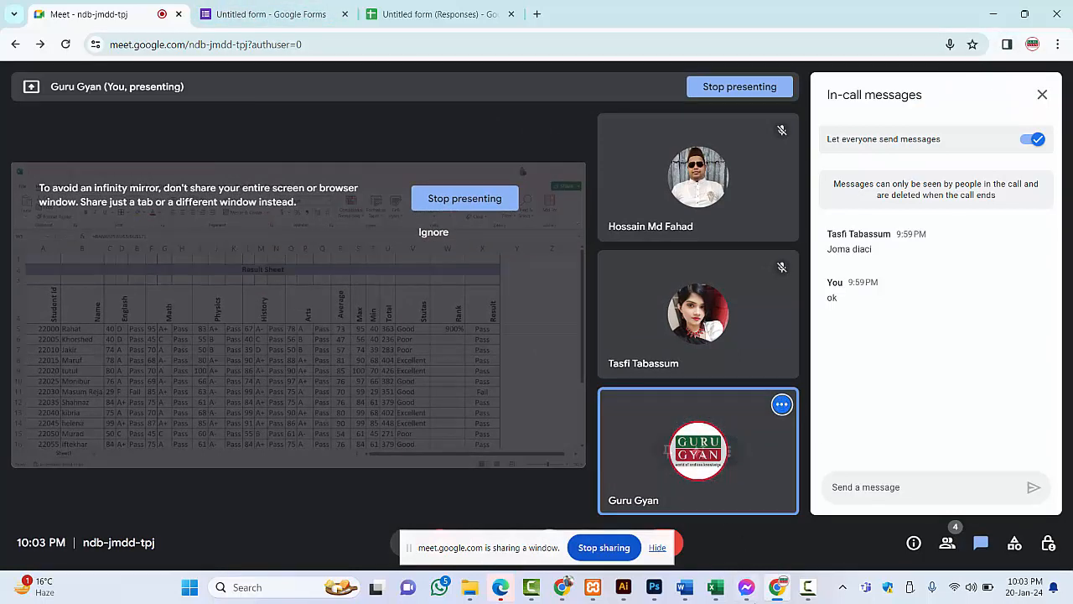
pyautogui.moveTo(715, 587)
pyautogui.click(772, 530)
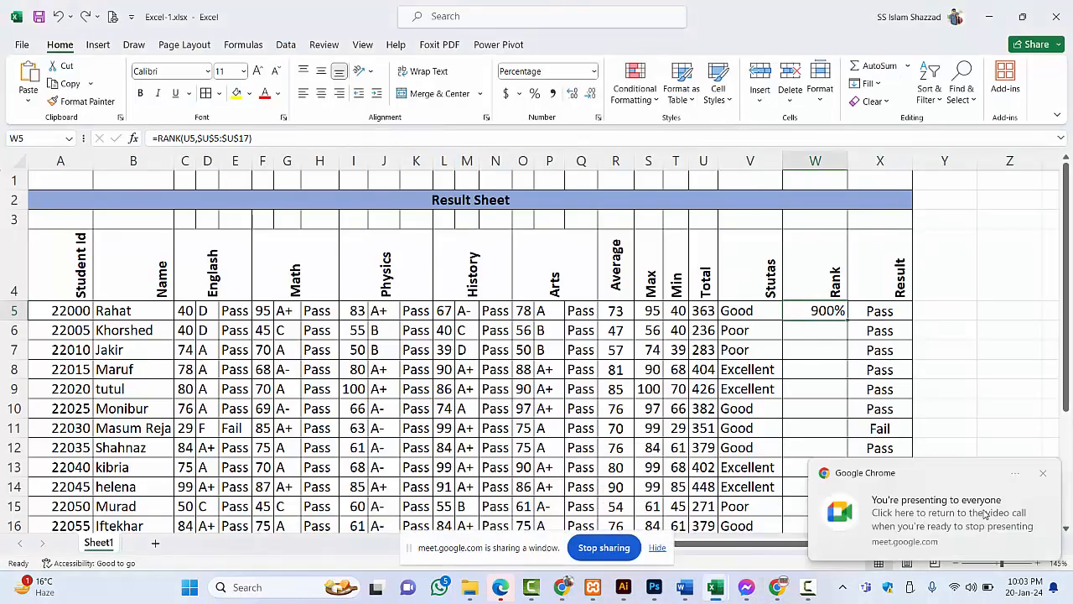
pyautogui.click(658, 548)
pyautogui.click(528, 365)
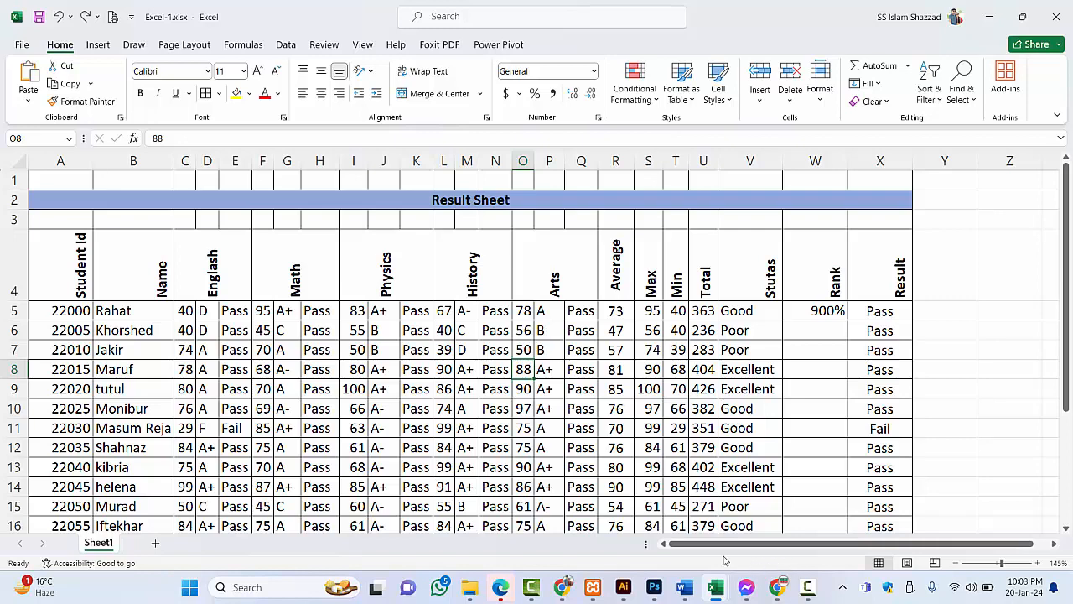
pyautogui.moveTo(777, 589)
pyautogui.click(194, 295)
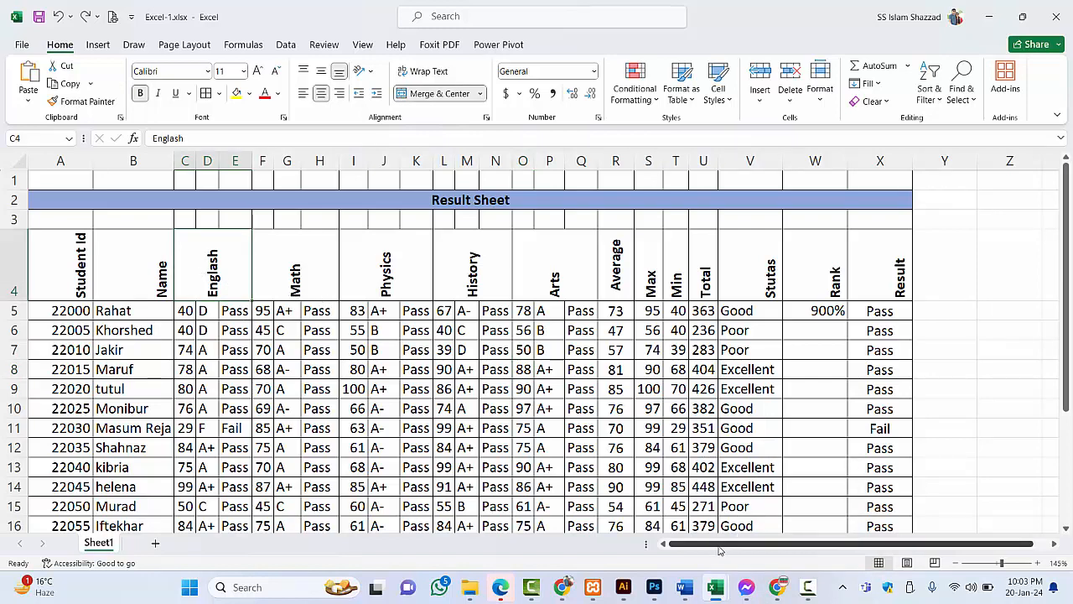
pyautogui.click(363, 365)
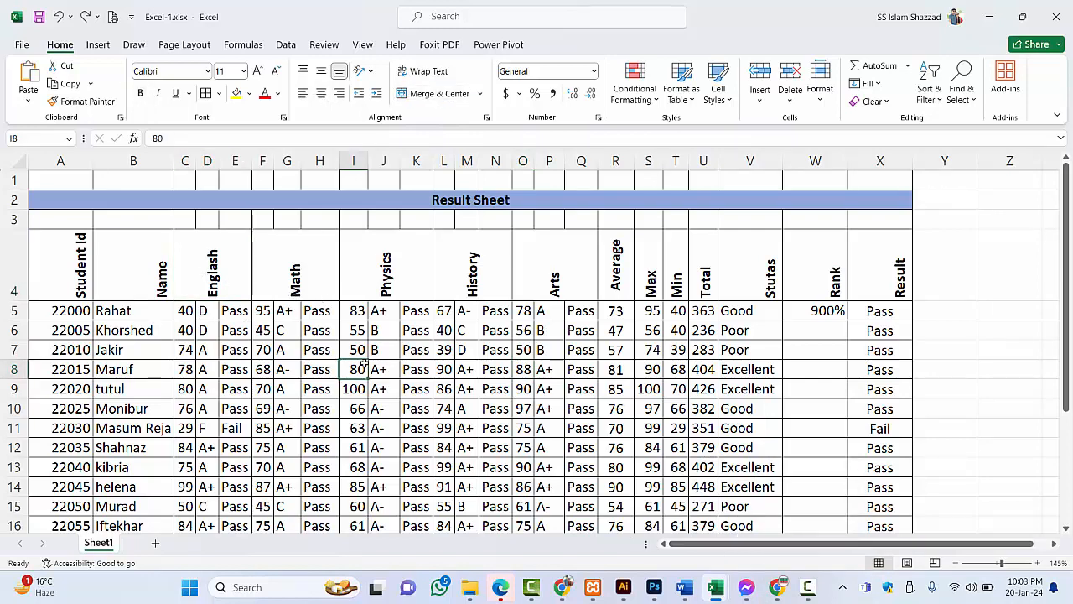
pyautogui.click(461, 201)
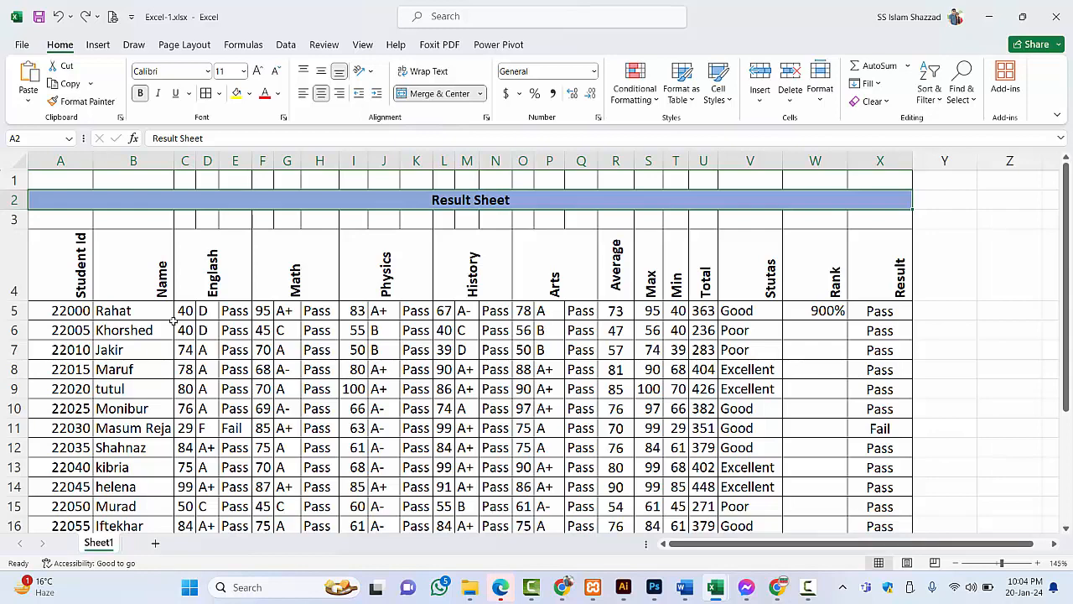
pyautogui.click(243, 329)
pyautogui.click(212, 255)
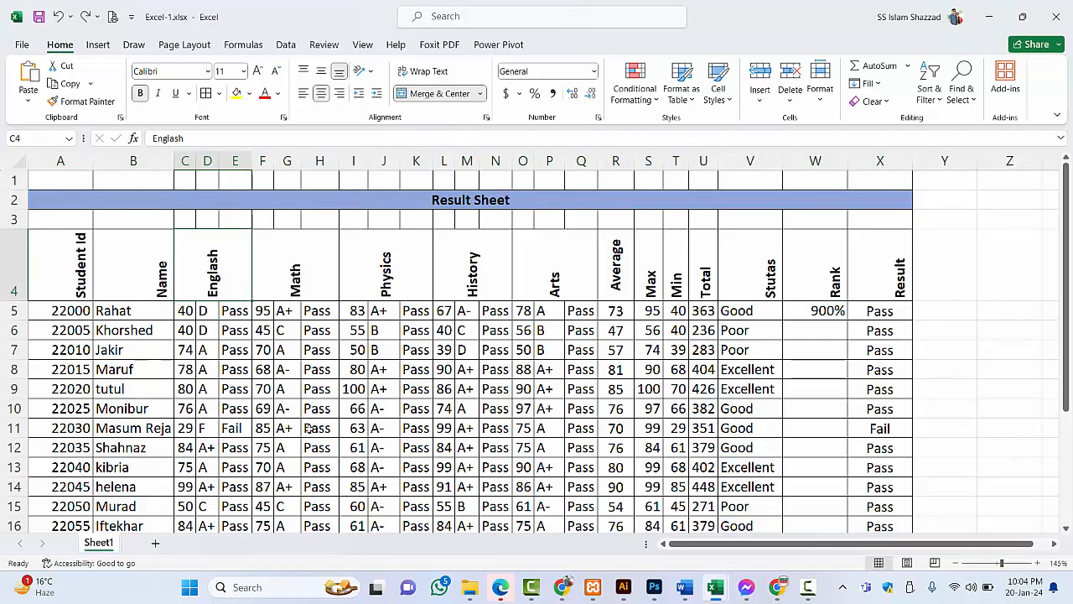
pyautogui.click(829, 411)
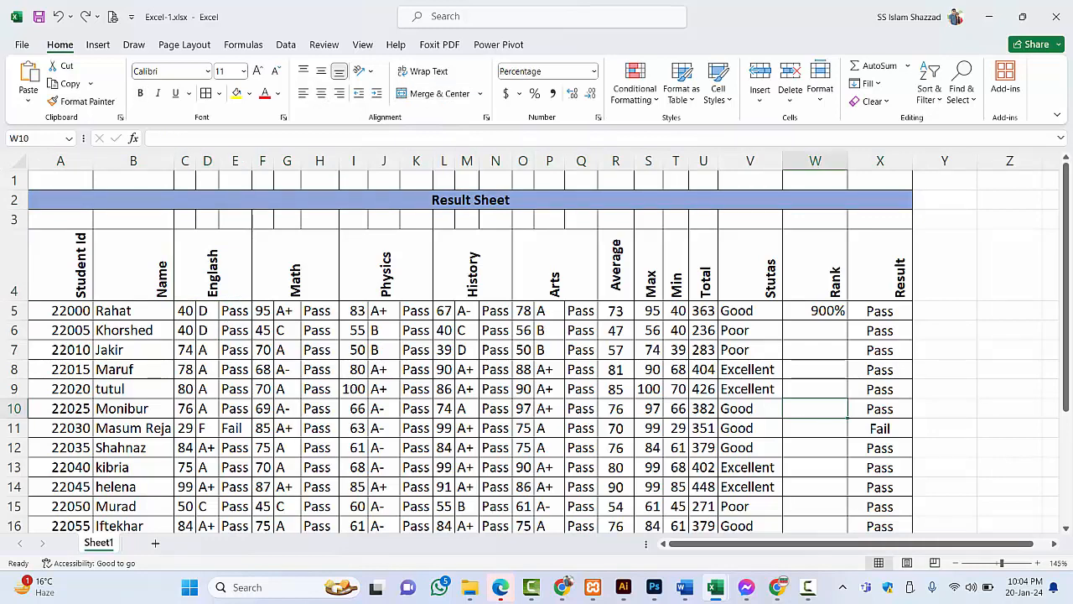
pyautogui.click(201, 254)
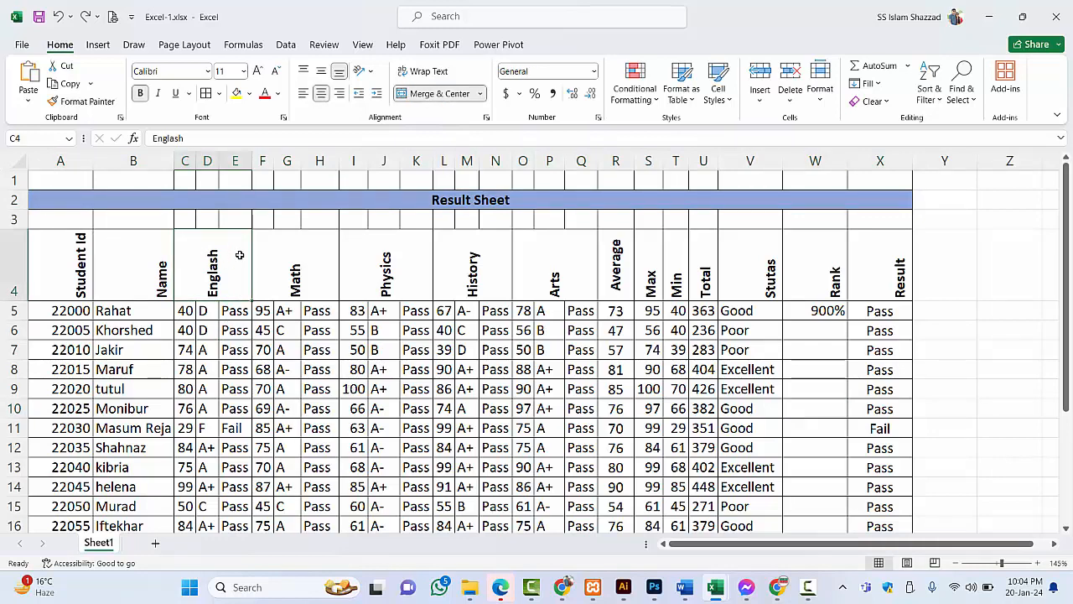
# Examine the marks and the grade and pass/fail formulas of the English and Math columns in row 5
pyautogui.click(186, 310)
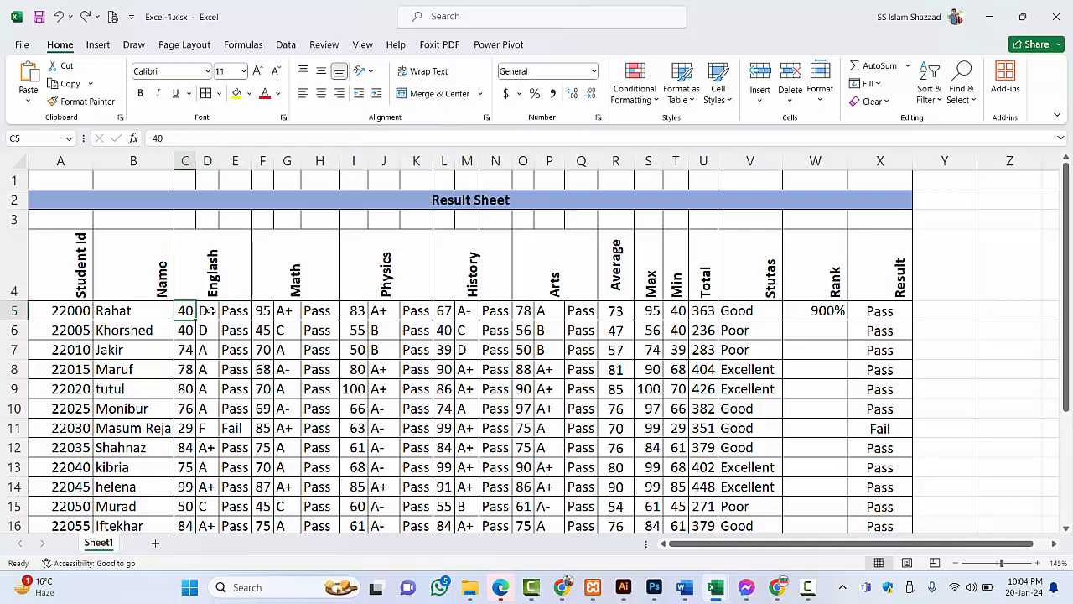
pyautogui.click(207, 311)
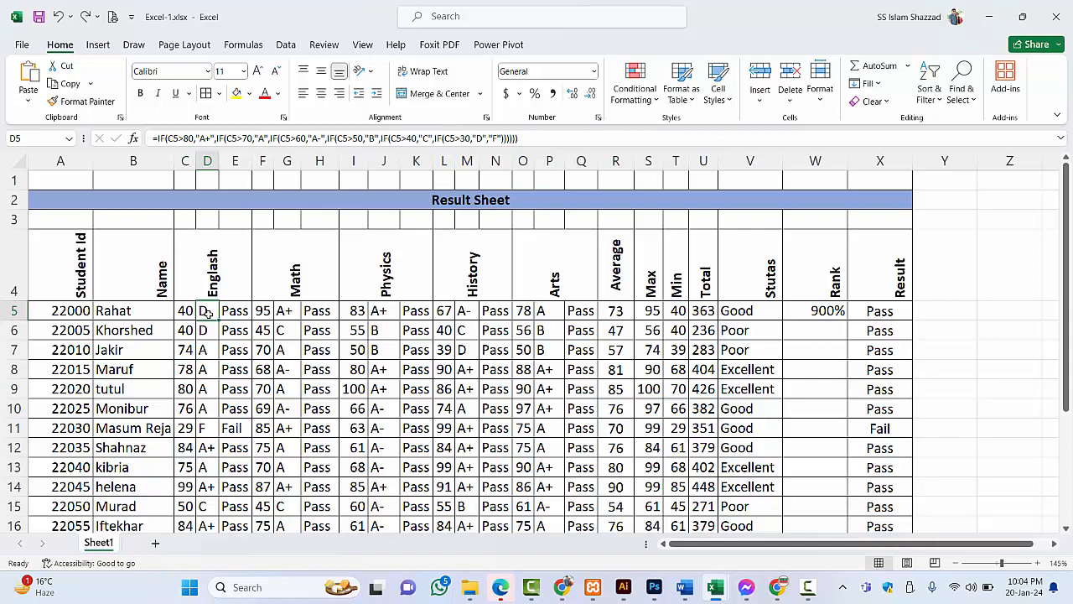
pyautogui.click(331, 309)
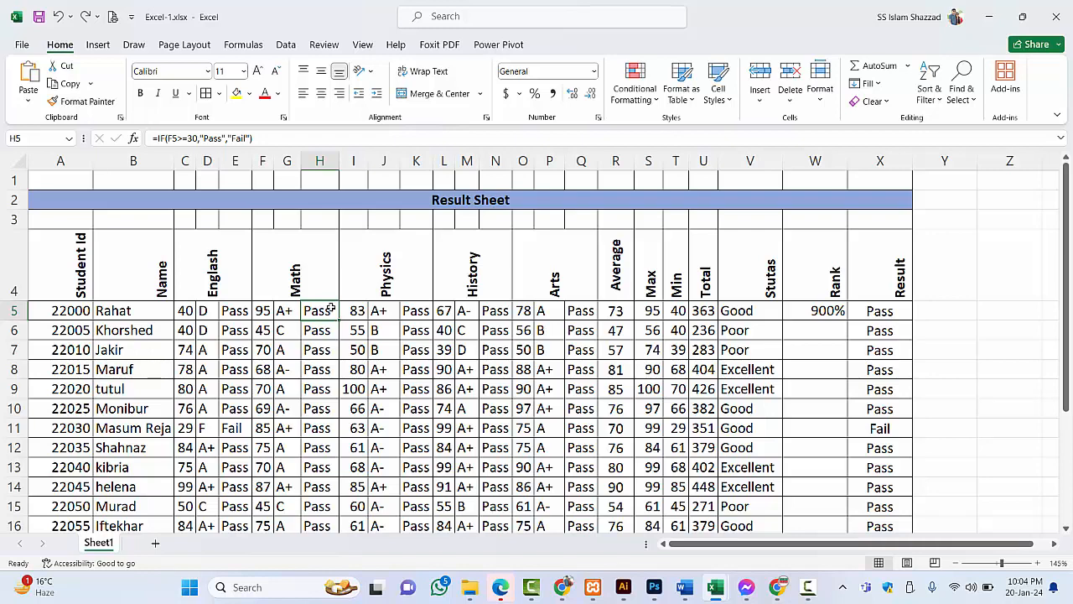
pyautogui.click(184, 311)
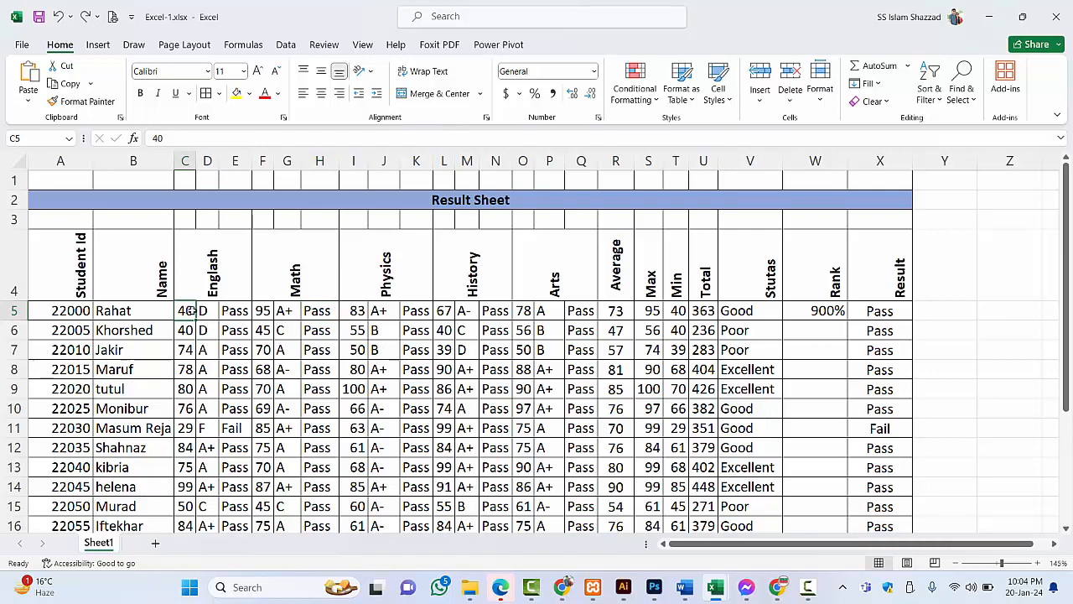
pyautogui.click(211, 311)
pyautogui.click(236, 311)
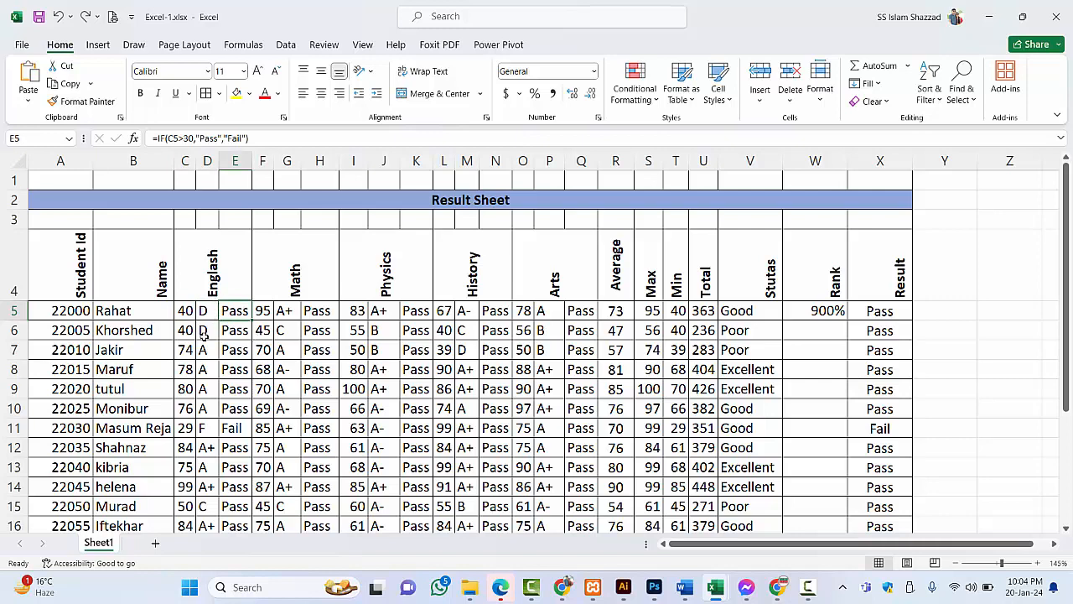
pyautogui.click(317, 279)
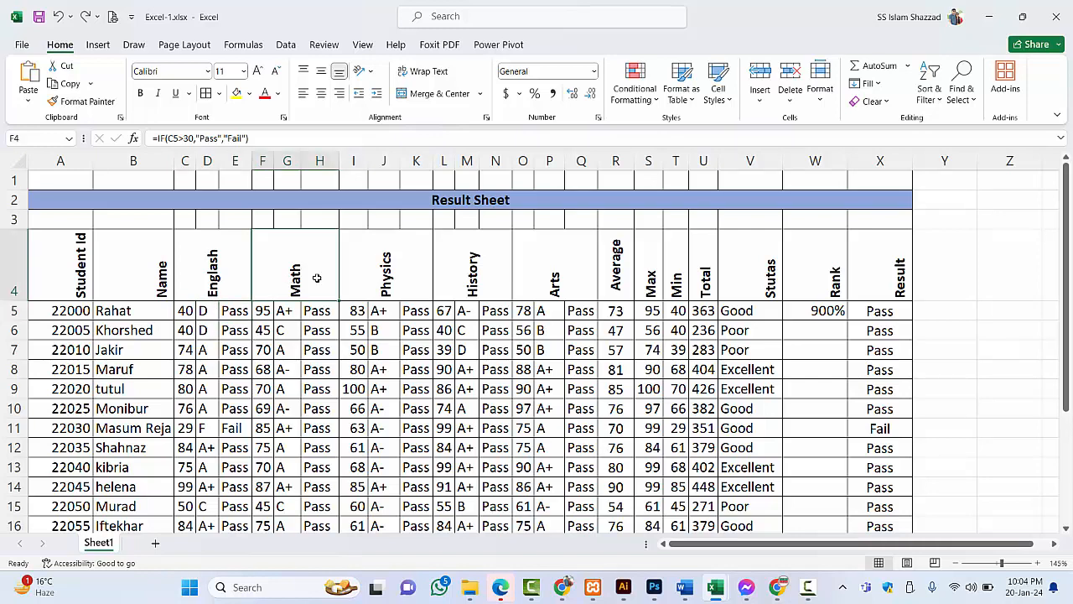
pyautogui.click(290, 312)
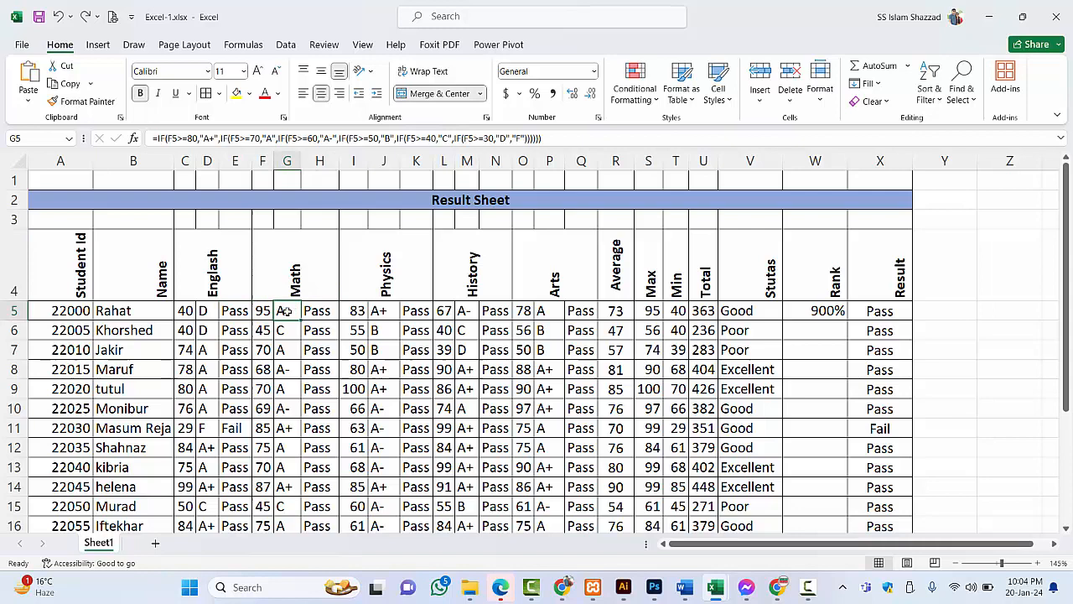
# Inspect the nested IF grade formula in D5 and its cell references without changing it
pyautogui.click(212, 311)
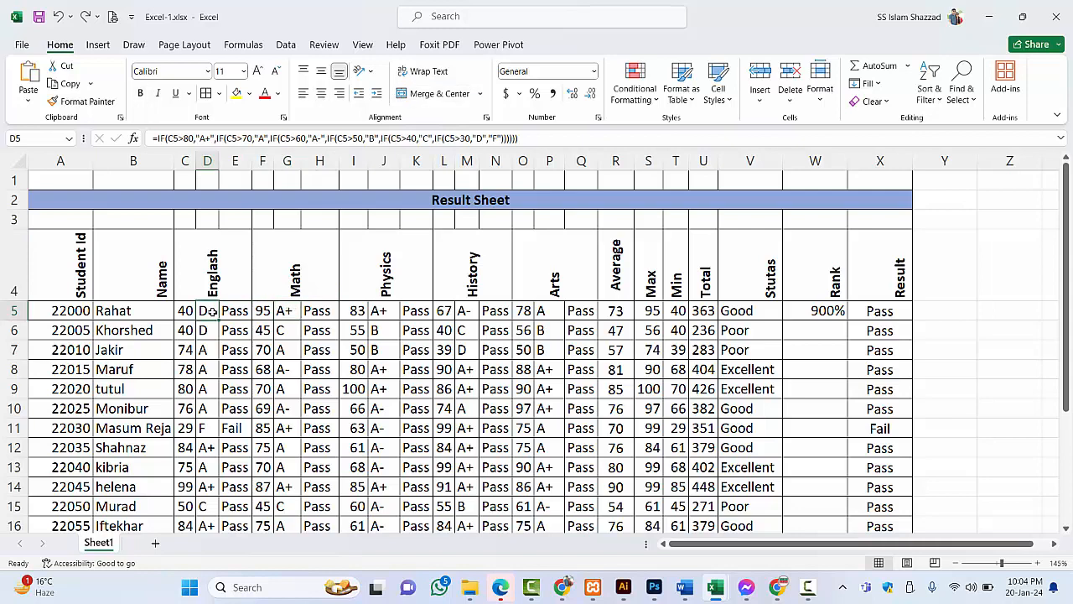
pyautogui.click(541, 144)
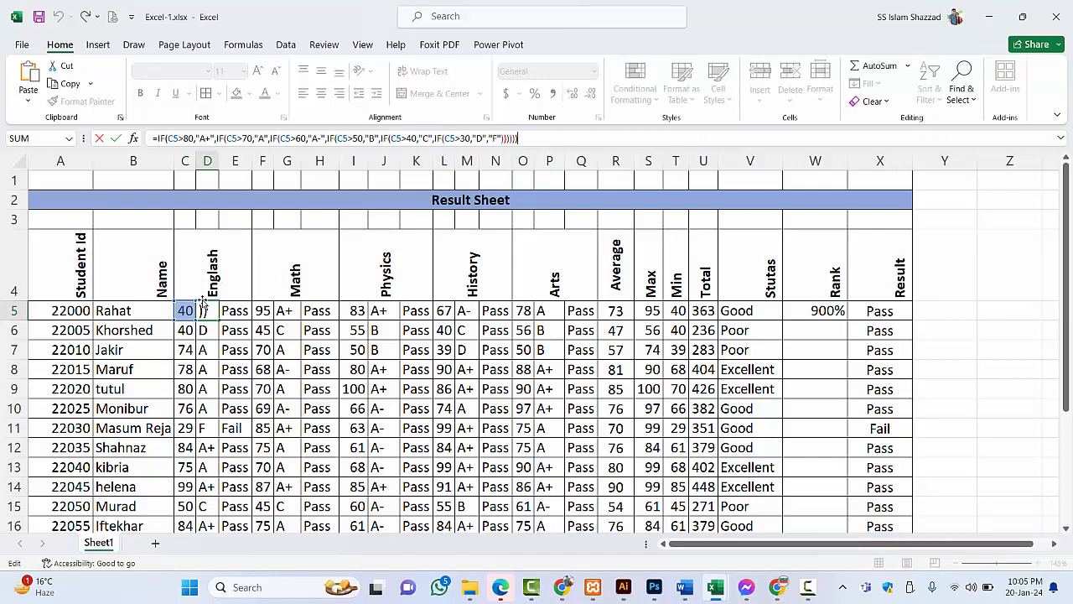
pyautogui.press('Escape')
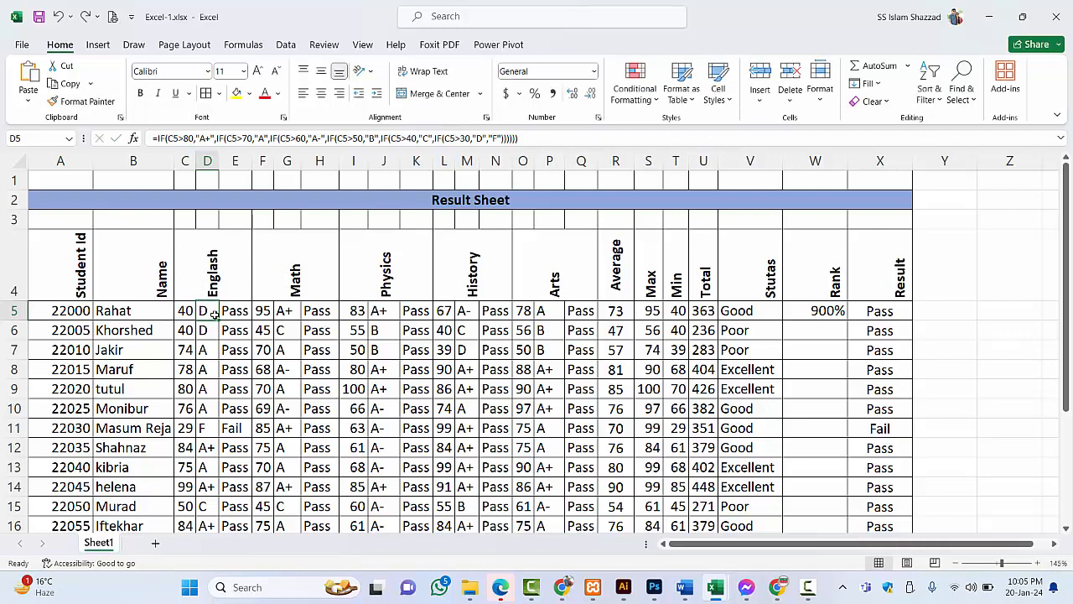
pyautogui.click(304, 140)
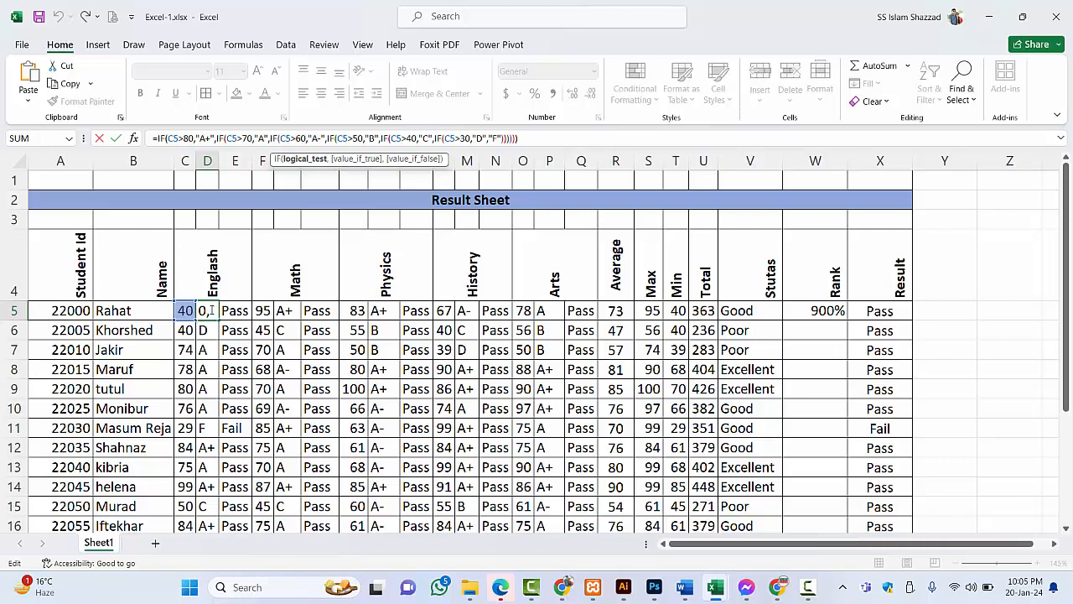
pyautogui.click(210, 310)
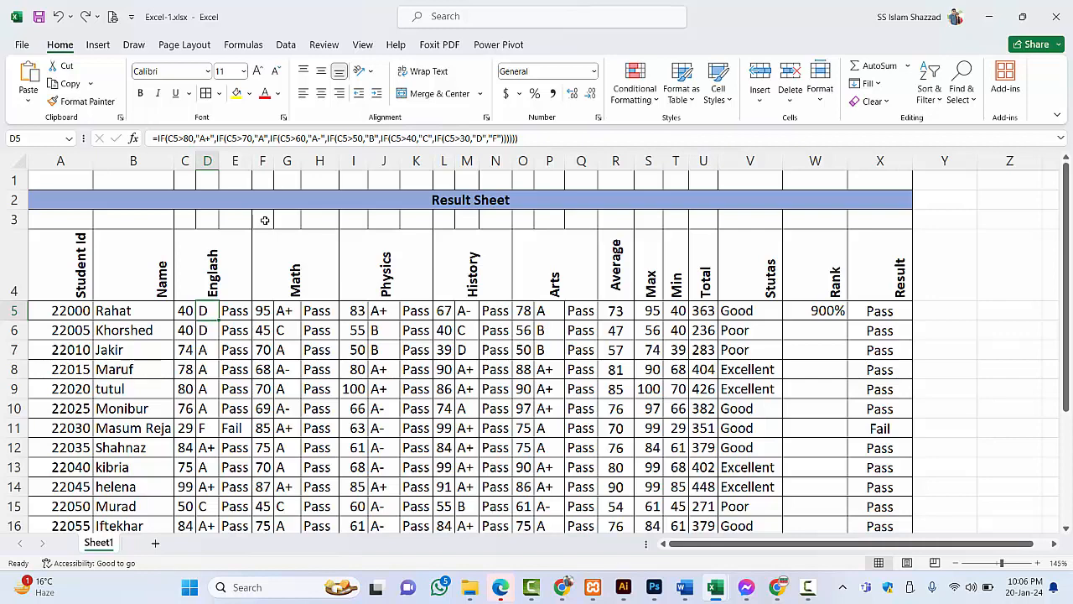
# Examine the English pass/fail formula in E5 together with the mark in C5 that it tests
pyautogui.click(235, 310)
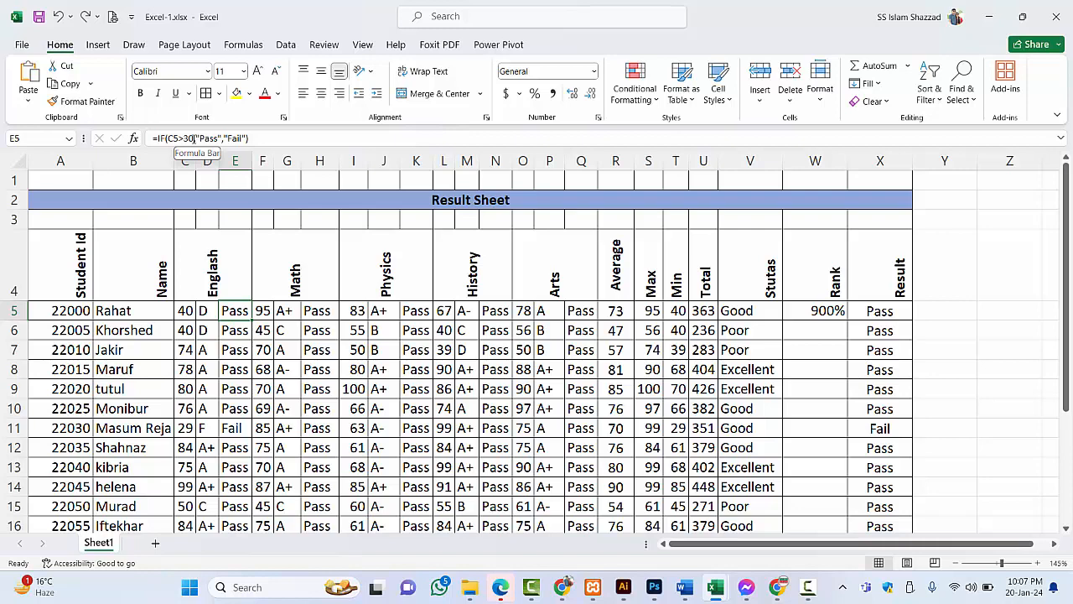
pyautogui.click(184, 311)
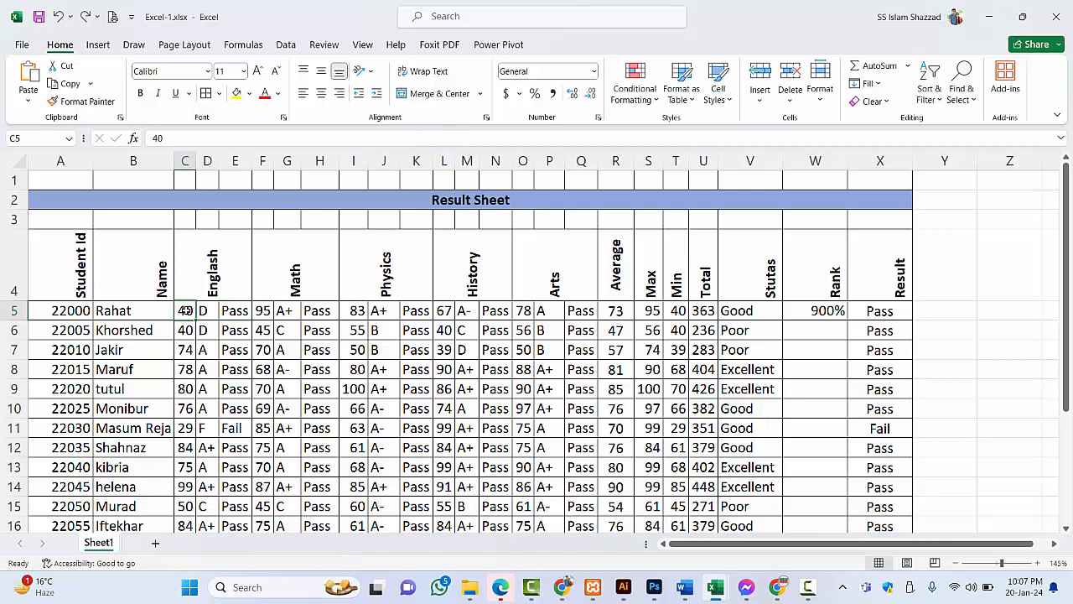
pyautogui.click(242, 309)
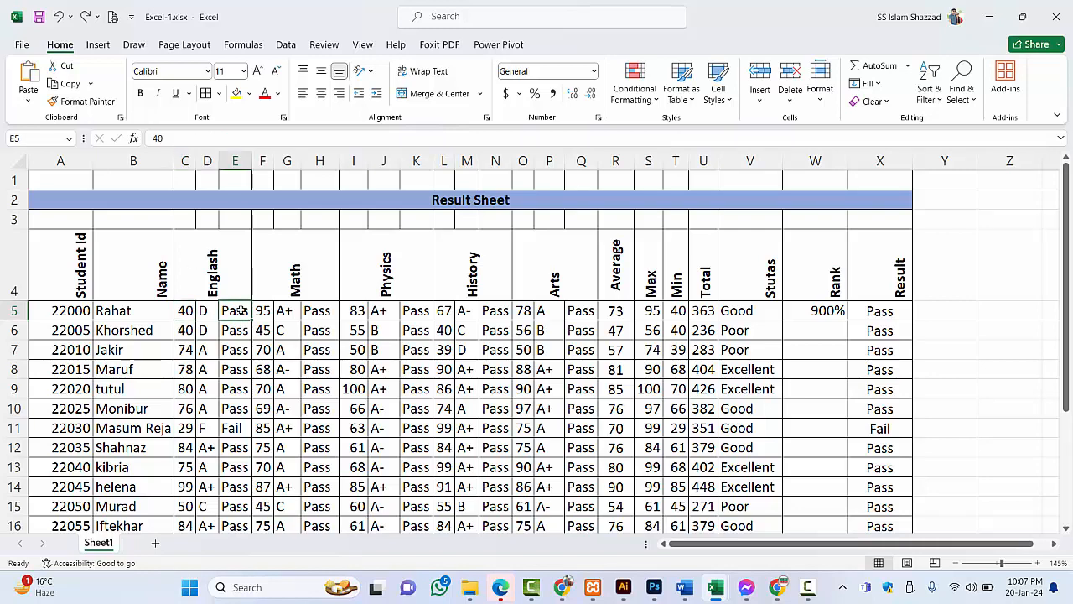
pyautogui.click(182, 311)
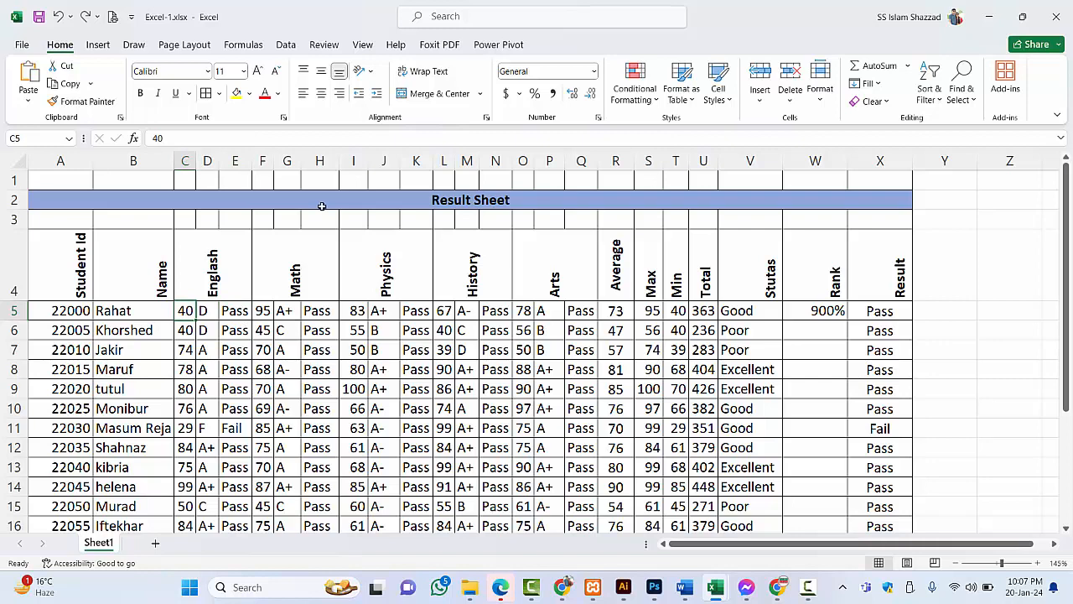
pyautogui.click(245, 312)
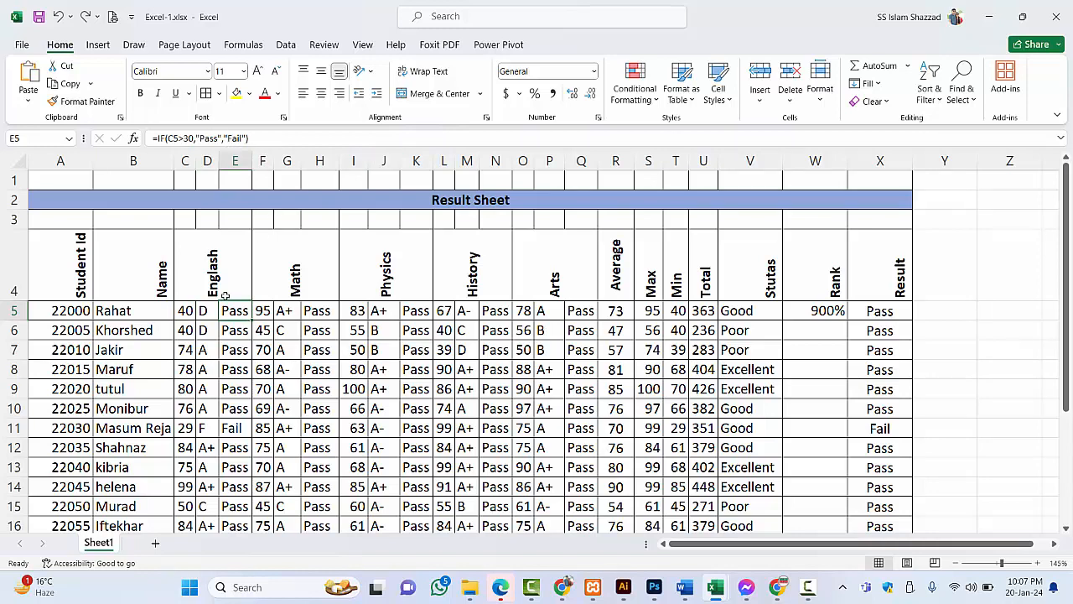
pyautogui.click(188, 311)
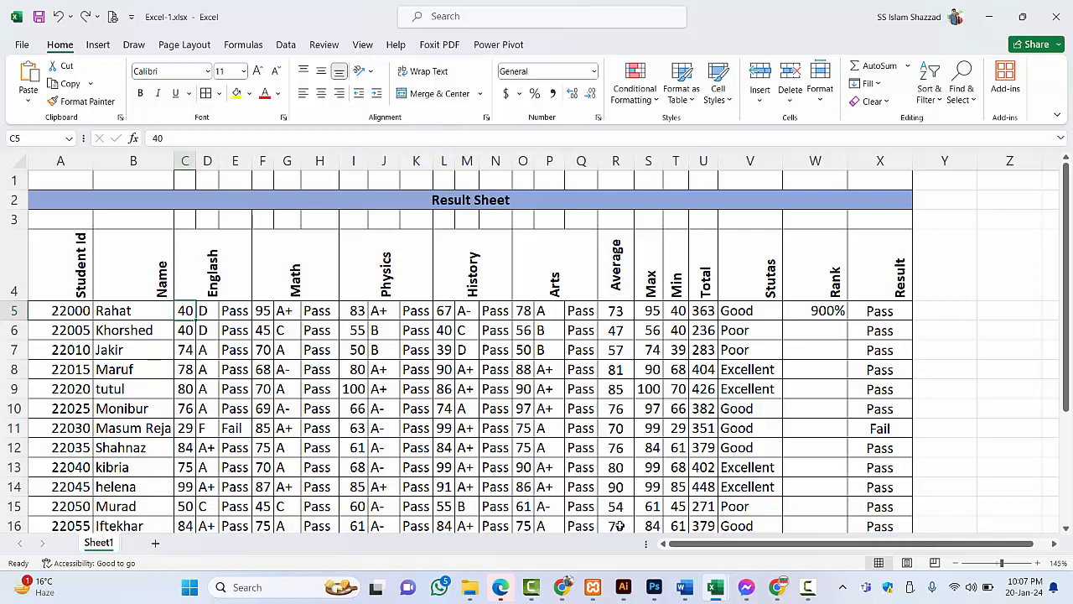
pyautogui.write('৩০')
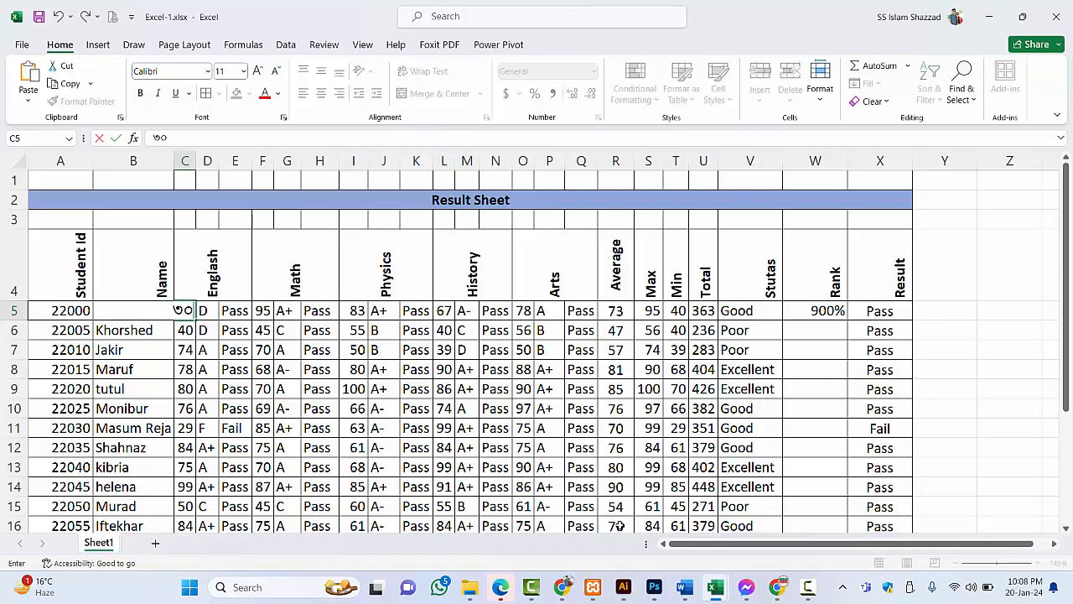
pyautogui.press('BackSpace')
pyautogui.press('BackSpace')
pyautogui.press('Escape')
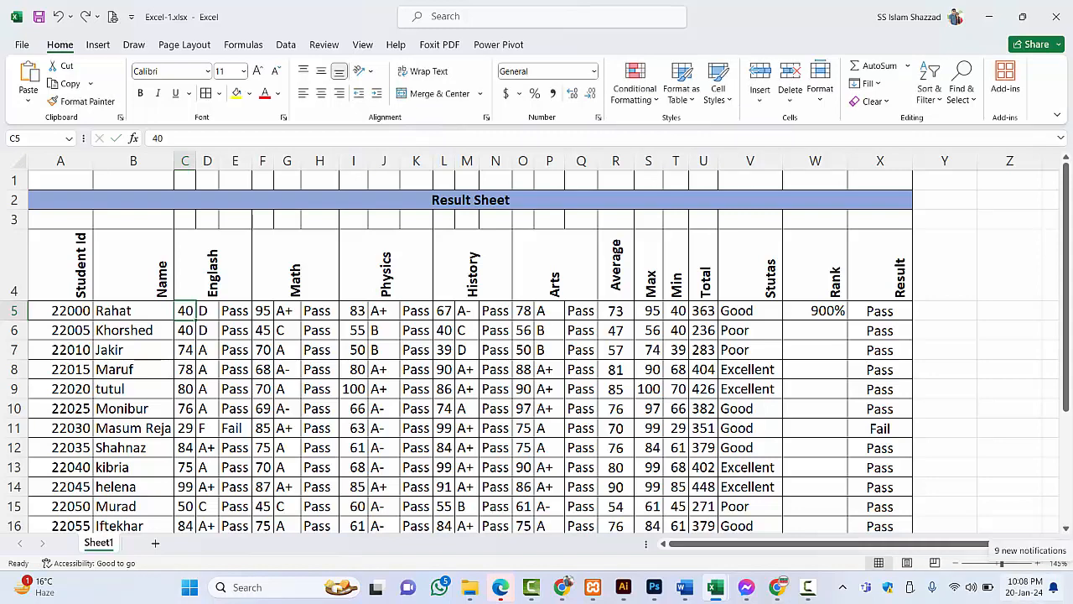
# Turn off the Bengali keyboard input tool running in the background
pyautogui.click(841, 589)
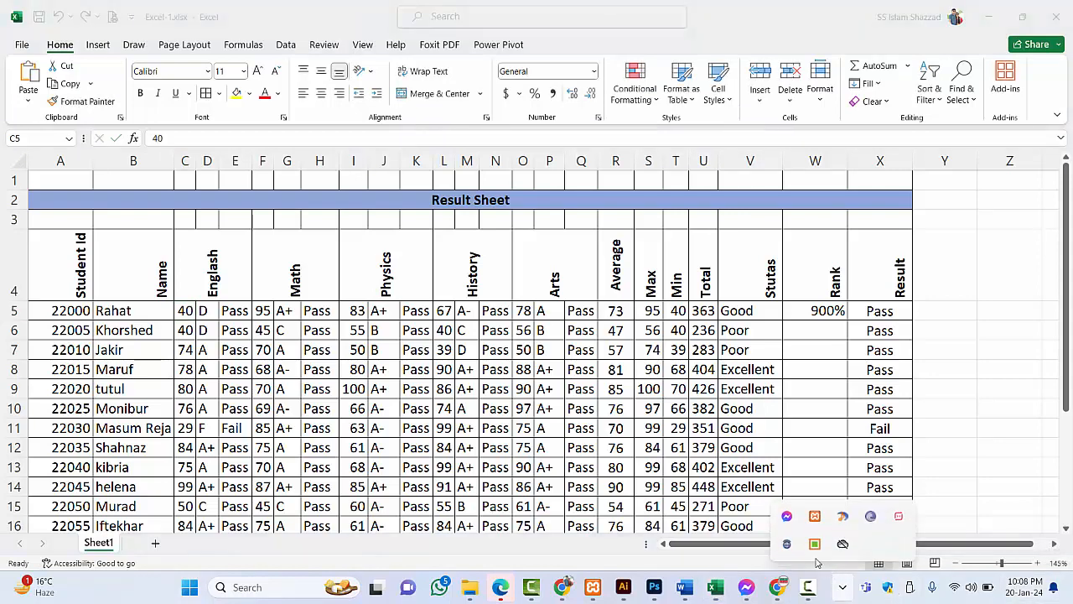
pyautogui.rightClick(814, 547)
pyautogui.click(777, 500)
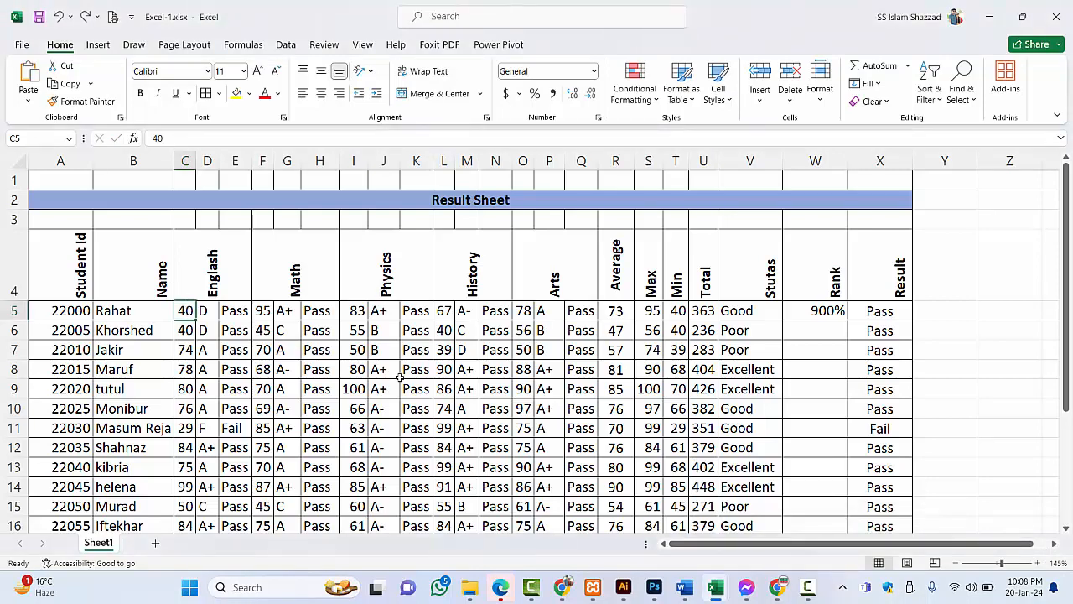
# Set the English mark in C5 to 30 and check the pass/fail formula in E5
pyautogui.write('30')
pyautogui.press('Return')
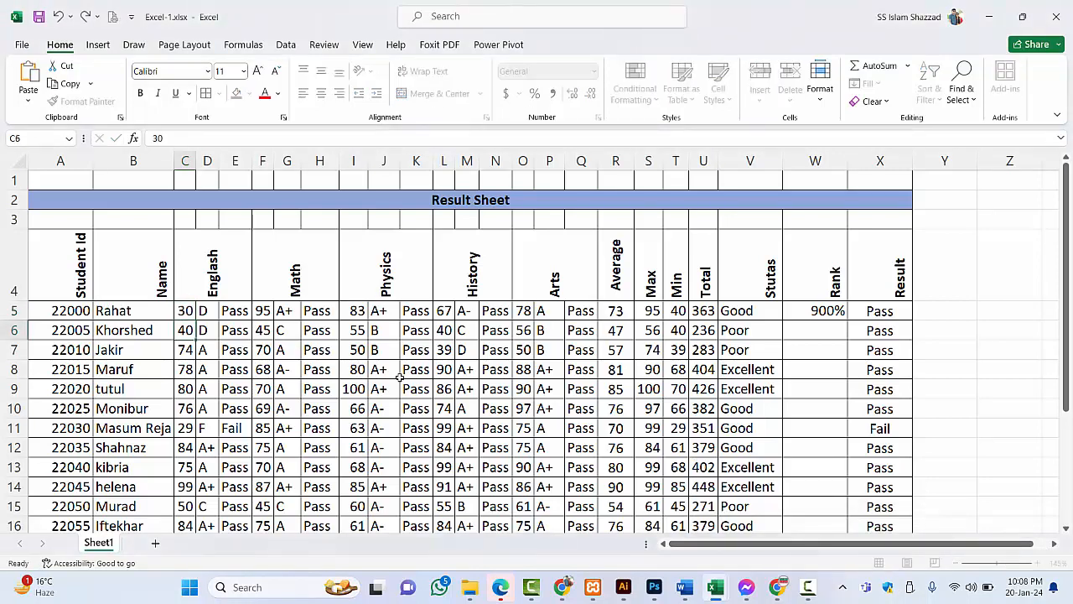
pyautogui.click(232, 310)
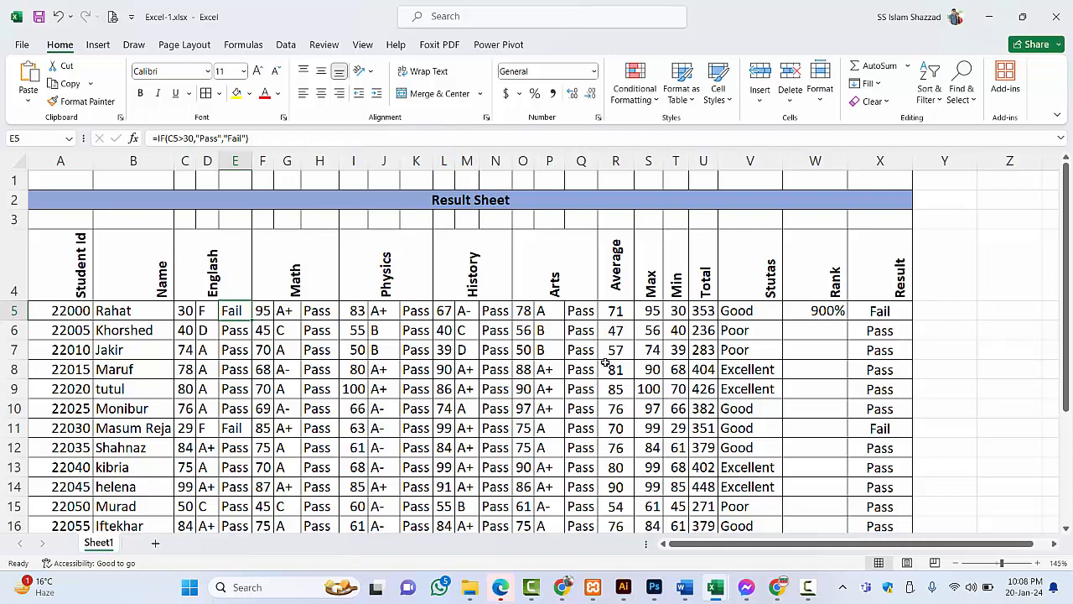
# Change the condition of the English pass/fail formula in E5 to C5>=30 and check it against the mark
pyautogui.click(190, 139)
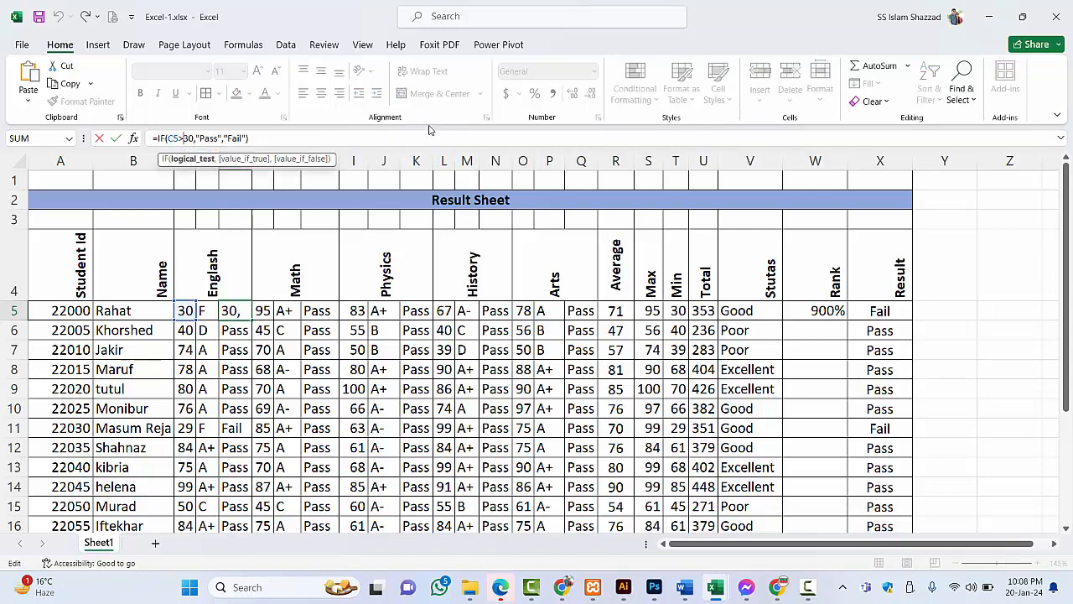
pyautogui.write('=')
pyautogui.press('Return')
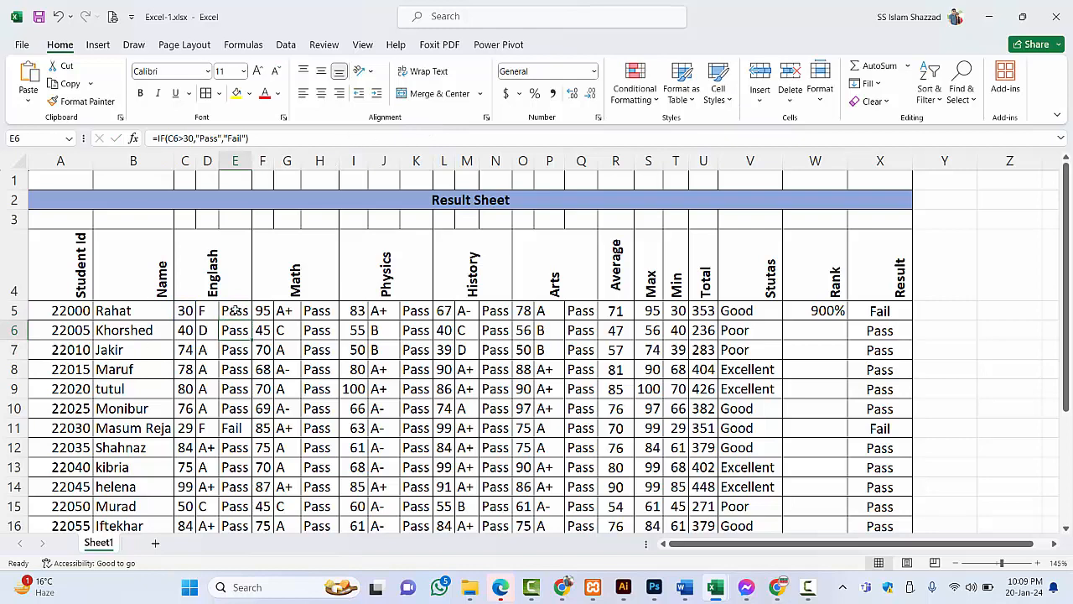
pyautogui.click(184, 311)
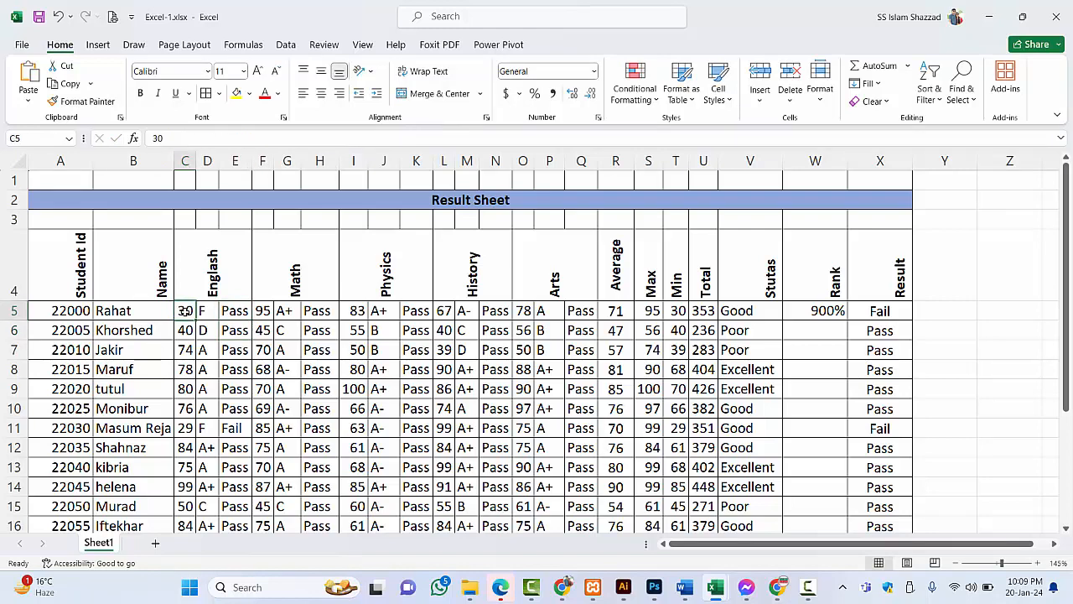
pyautogui.click(229, 311)
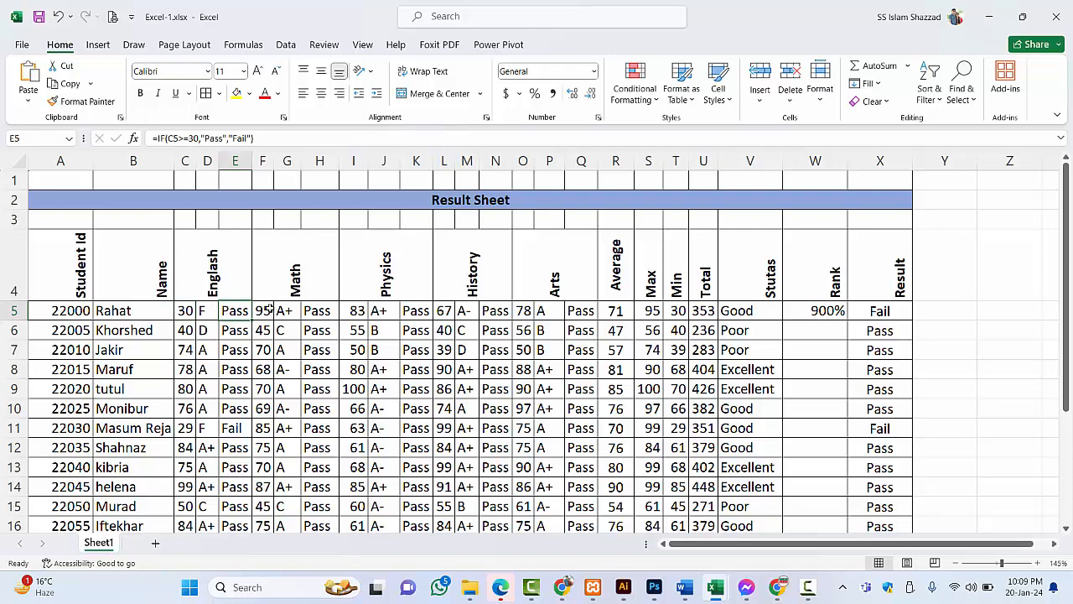
pyautogui.click(185, 311)
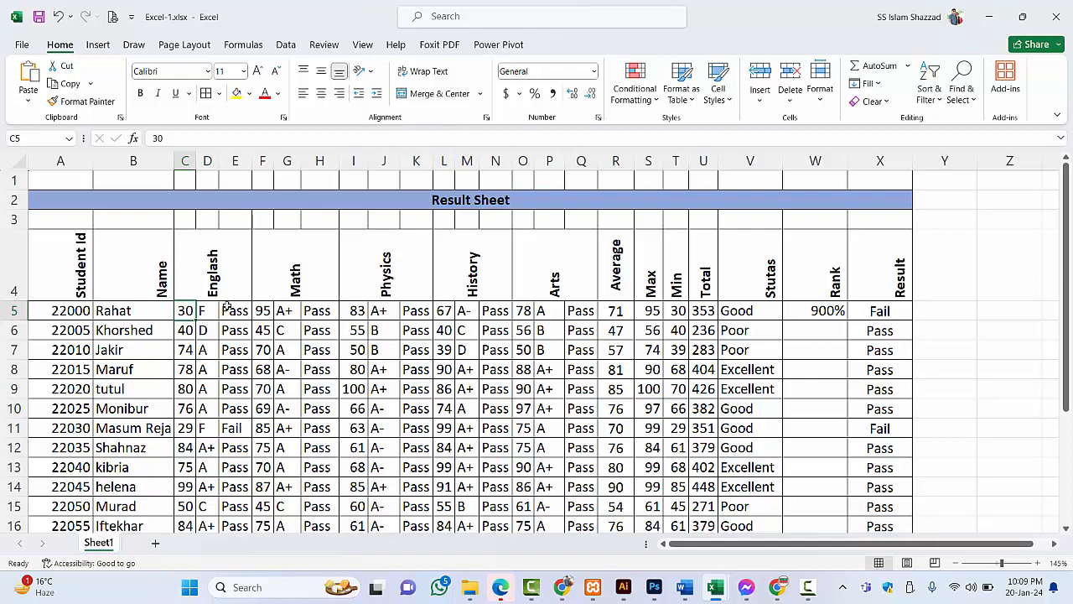
# Clear the Average cell R5 and rebuild it as =AVERAGE(C5,F5,I5,L5,O5) from the five subject marks
pyautogui.click(615, 310)
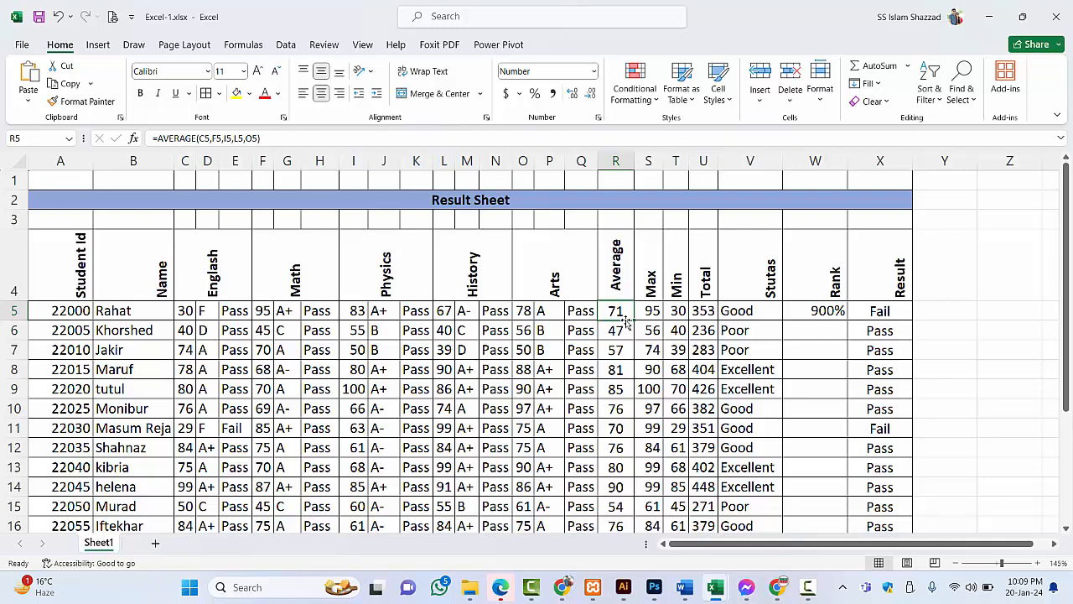
pyautogui.press('Delete')
pyautogui.write('=')
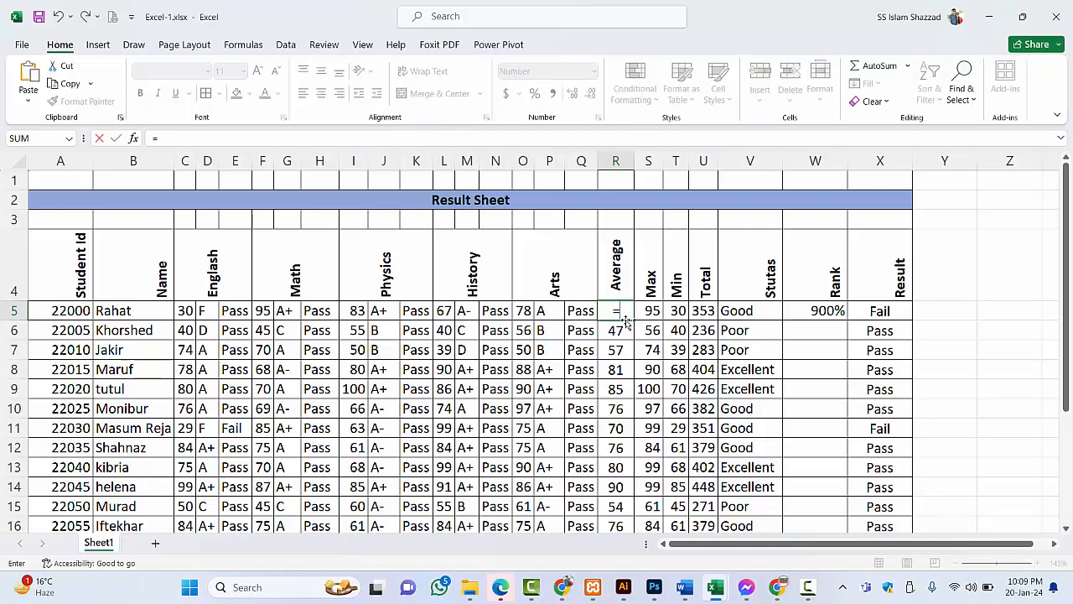
pyautogui.write('ave')
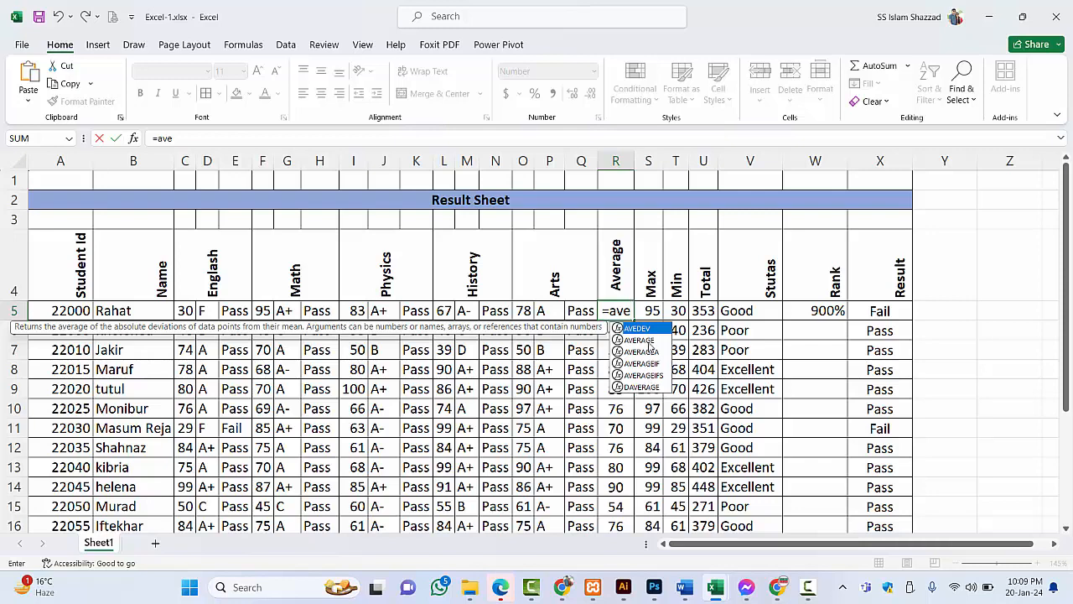
pyautogui.doubleClick(640, 339)
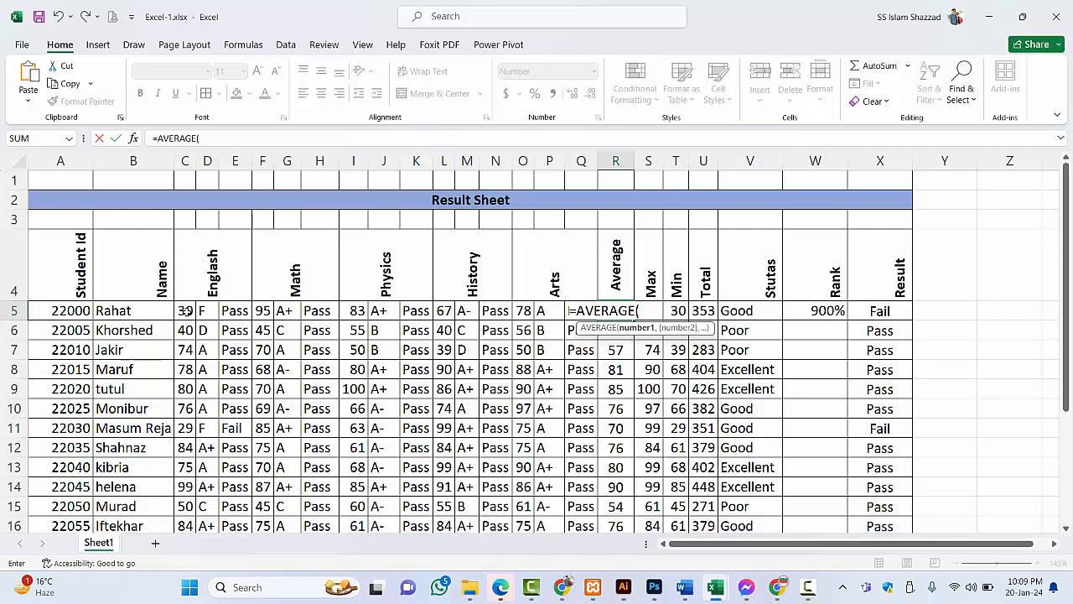
pyautogui.click(187, 310)
pyautogui.keyDown('ctrl'); pyautogui.click(263, 310); pyautogui.keyUp('ctrl')
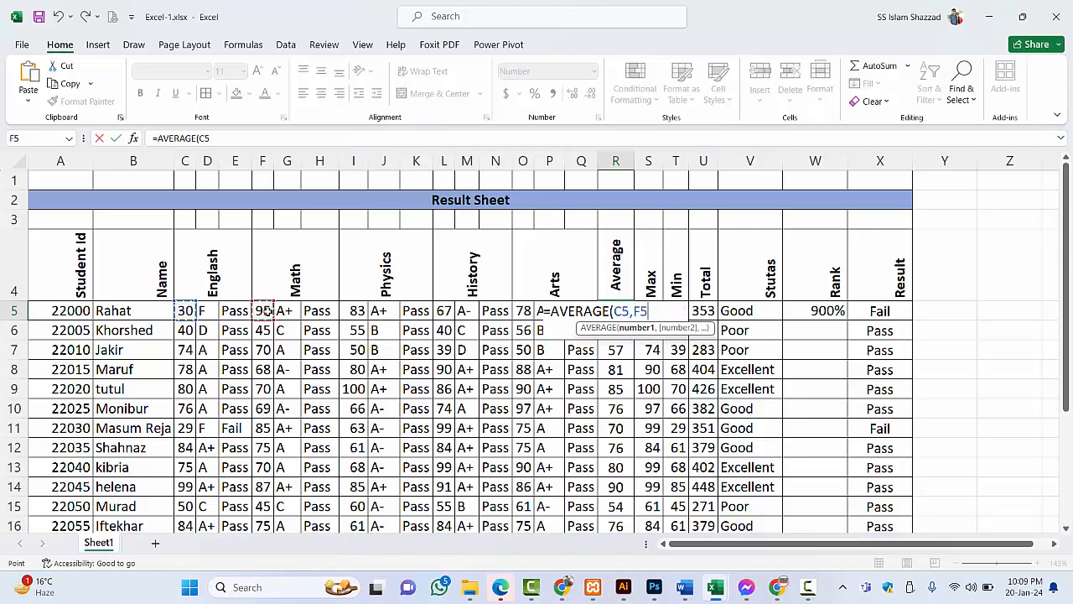
pyautogui.keyDown('ctrl'); pyautogui.click(357, 310); pyautogui.keyUp('ctrl')
pyautogui.keyDown('ctrl'); pyautogui.click(441, 311); pyautogui.keyUp('ctrl')
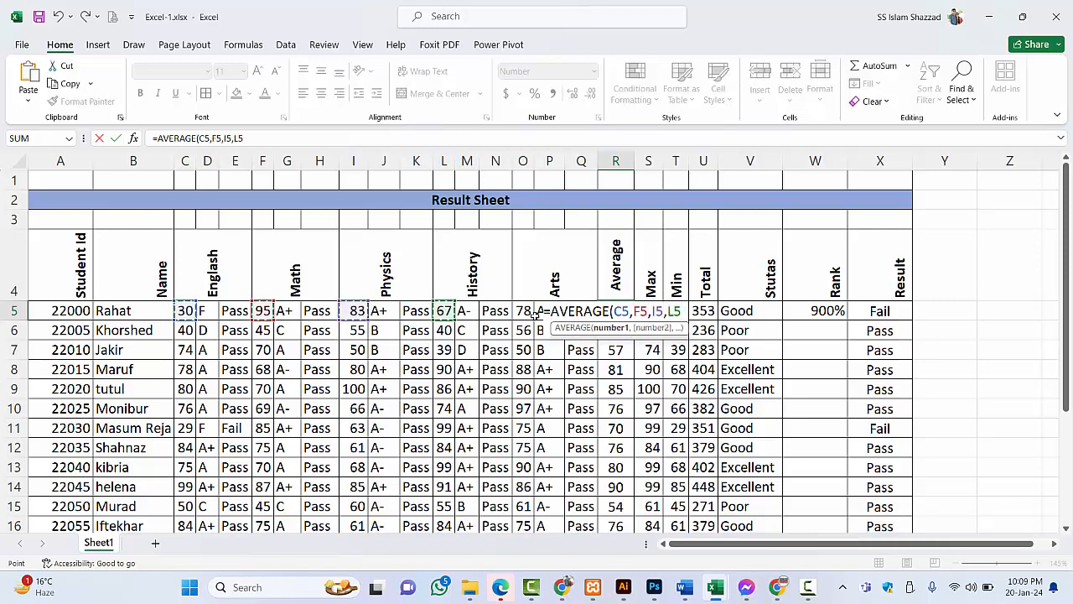
pyautogui.keyDown('ctrl'); pyautogui.click(525, 312); pyautogui.keyUp('ctrl')
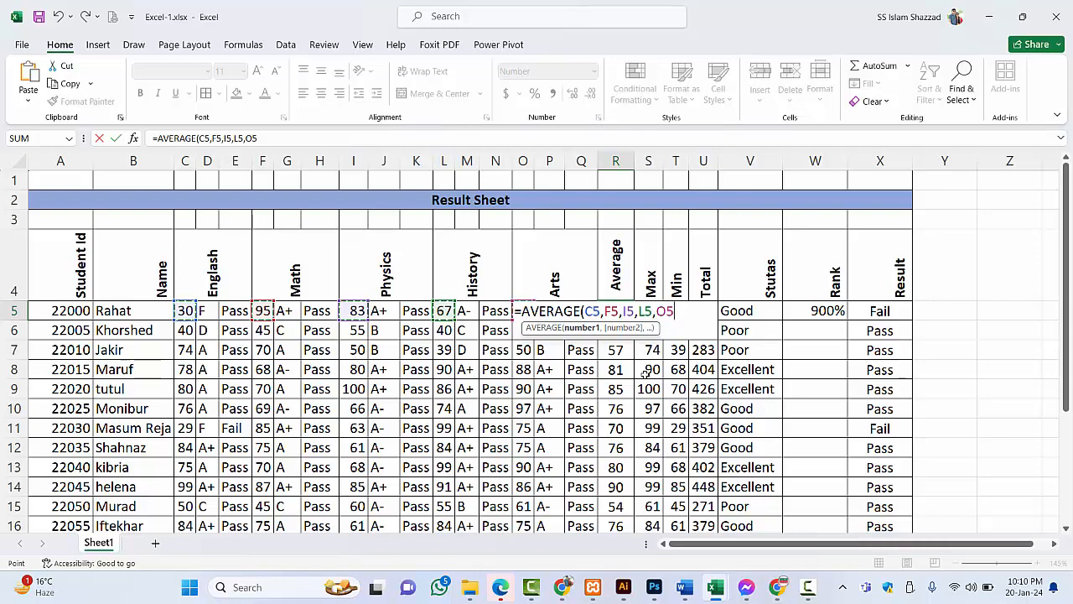
pyautogui.write(')')
pyautogui.press('Return')
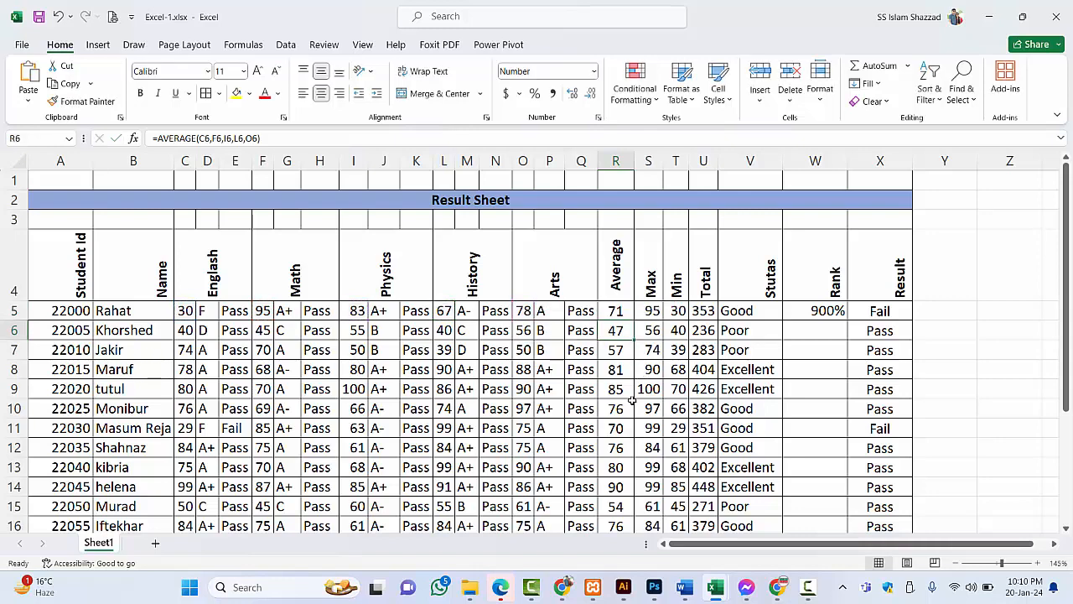
# Examine the Average, Max and Min formulas in row 5
pyautogui.click(616, 315)
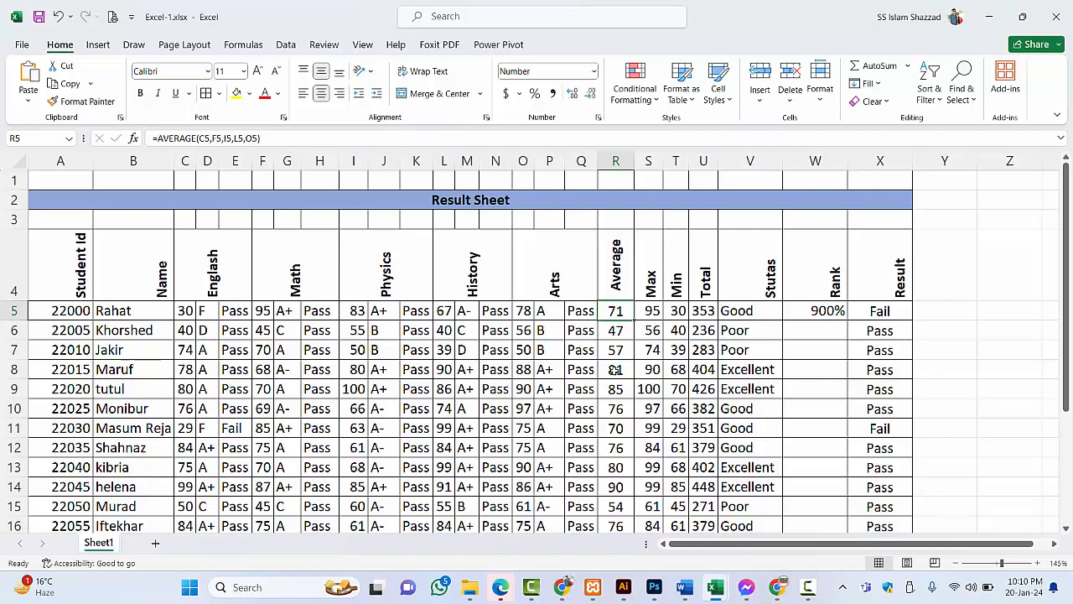
pyautogui.click(646, 311)
pyautogui.click(674, 310)
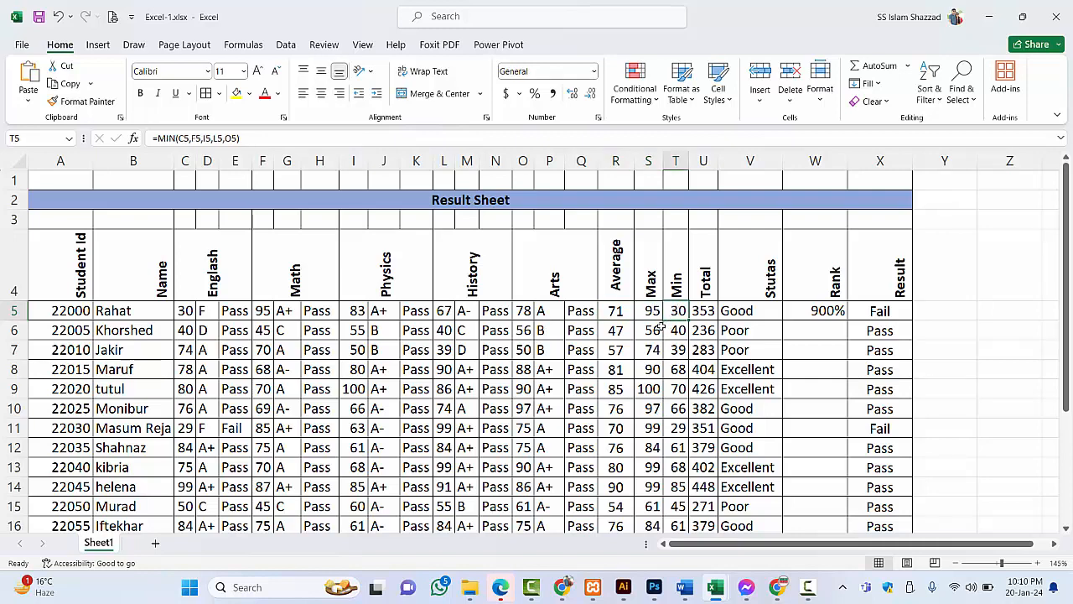
pyautogui.click(808, 587)
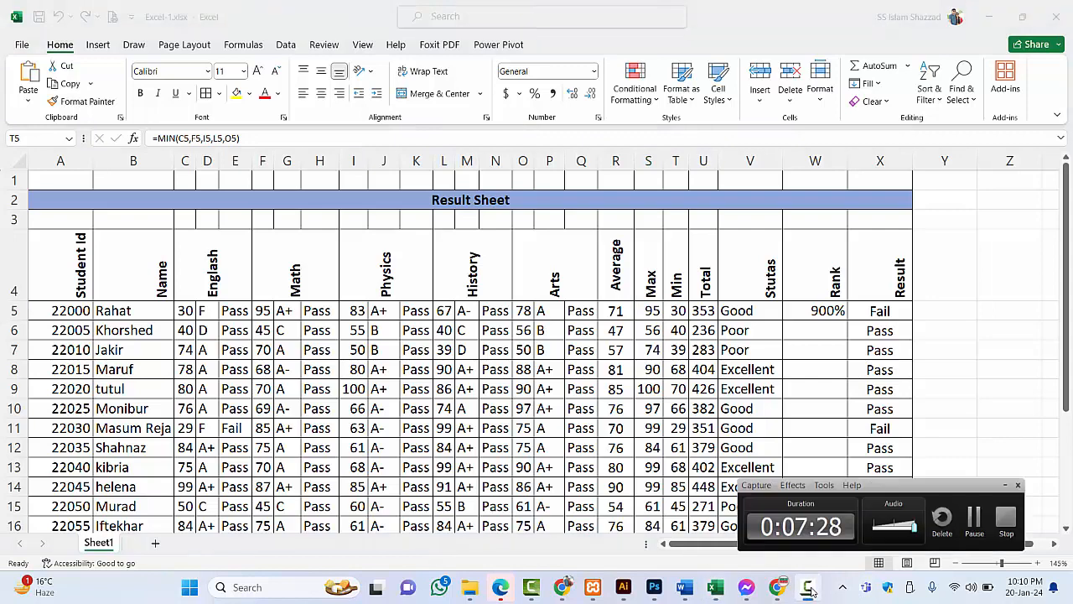
pyautogui.click(666, 390)
pyautogui.click(668, 345)
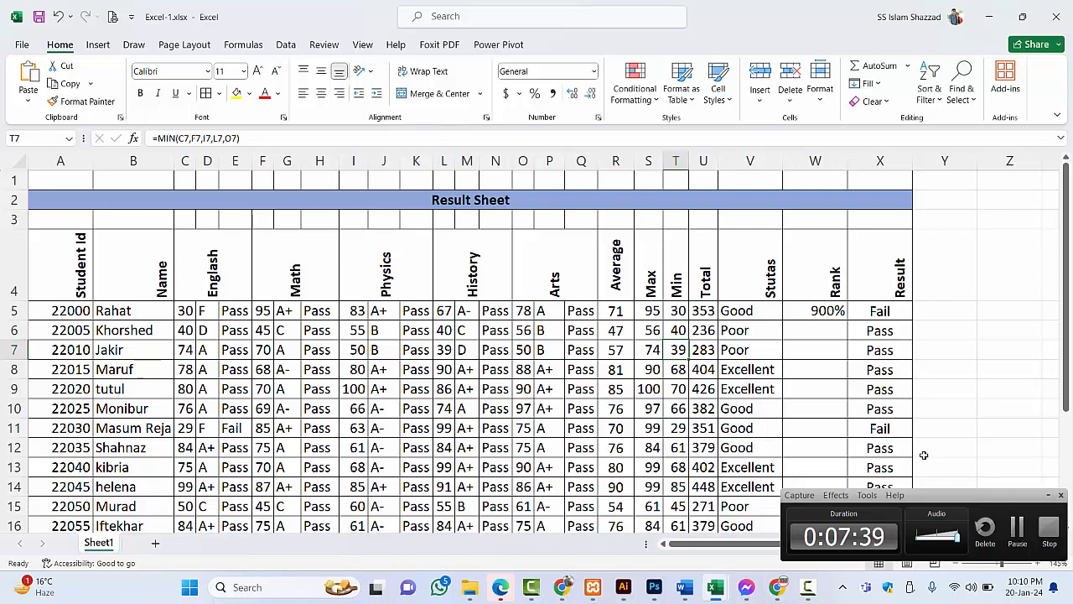
pyautogui.click(804, 374)
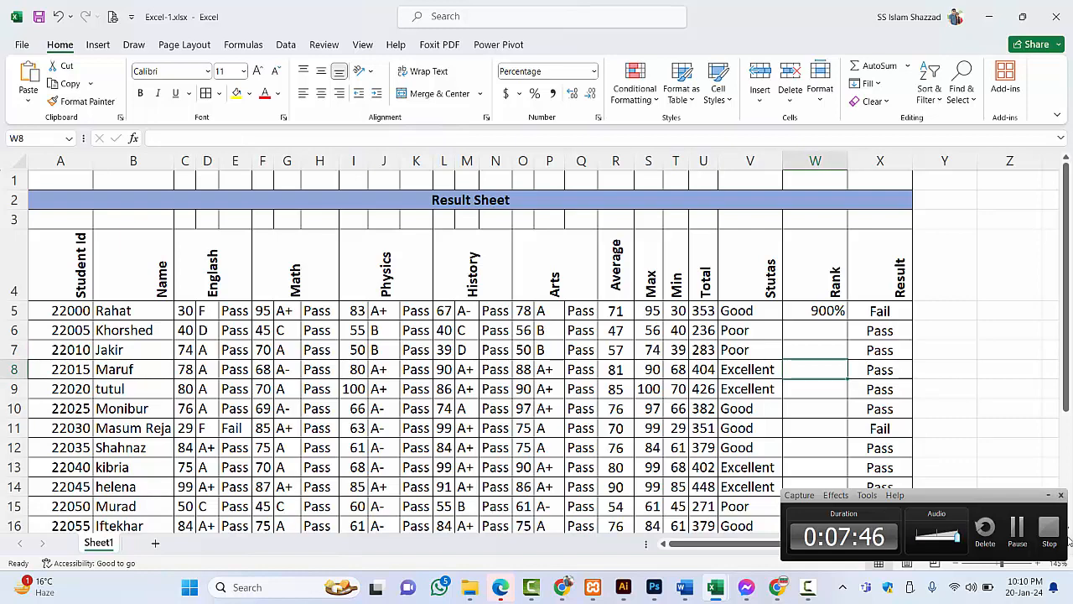
pyautogui.click(1048, 495)
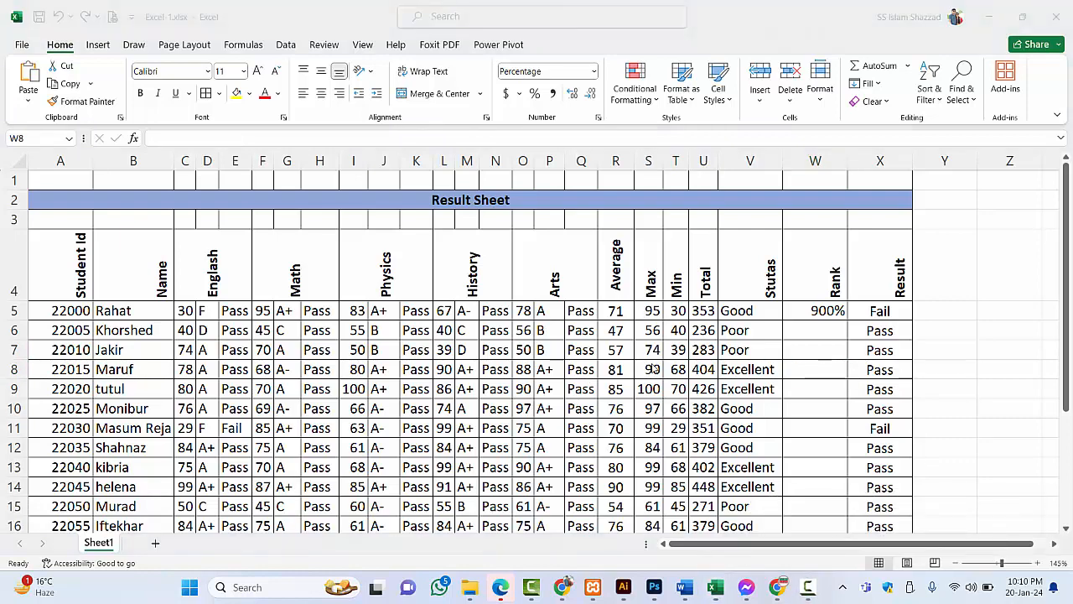
# Compare the Average and Max formulas in row 5, and examine the status IF formula in V5 and the RANK formula in W5
pyautogui.click(652, 309)
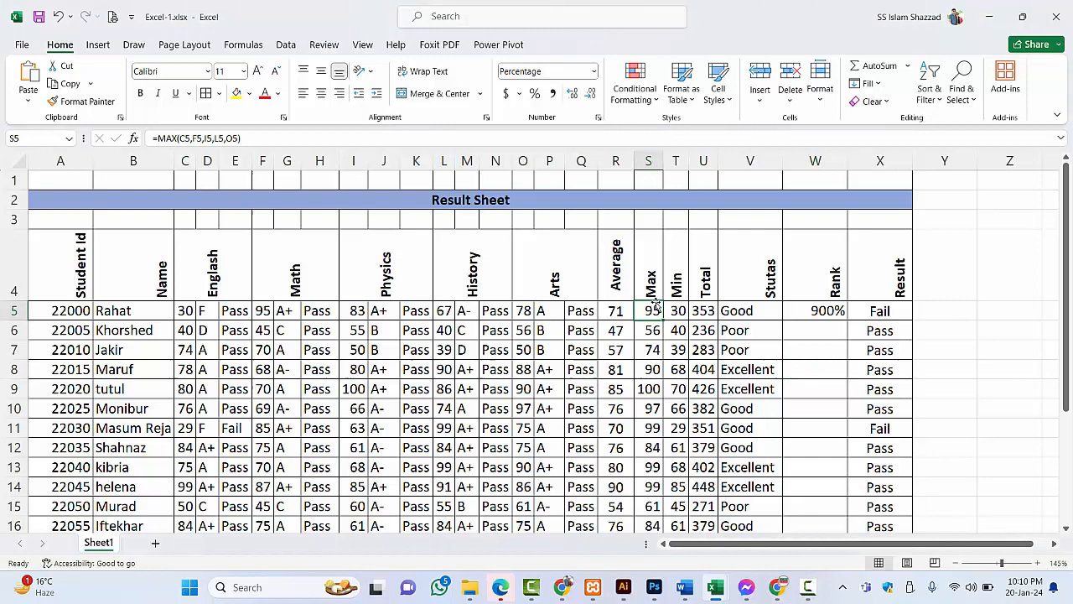
pyautogui.click(612, 310)
pyautogui.click(650, 310)
pyautogui.click(619, 305)
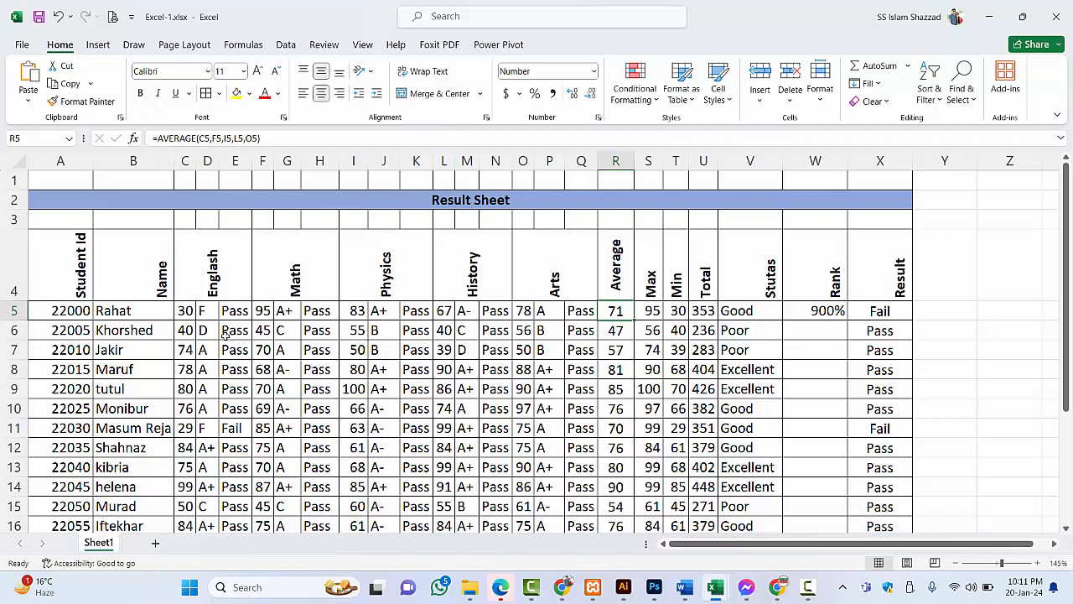
pyautogui.moveTo(622, 311); pyautogui.dragTo(658, 310)
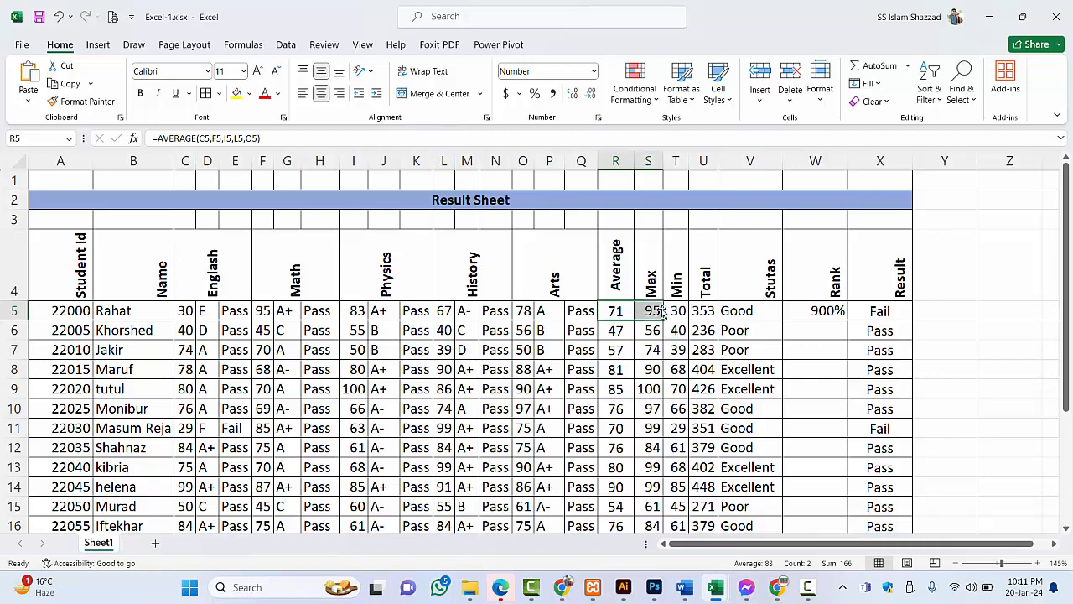
pyautogui.click(741, 323)
pyautogui.click(767, 315)
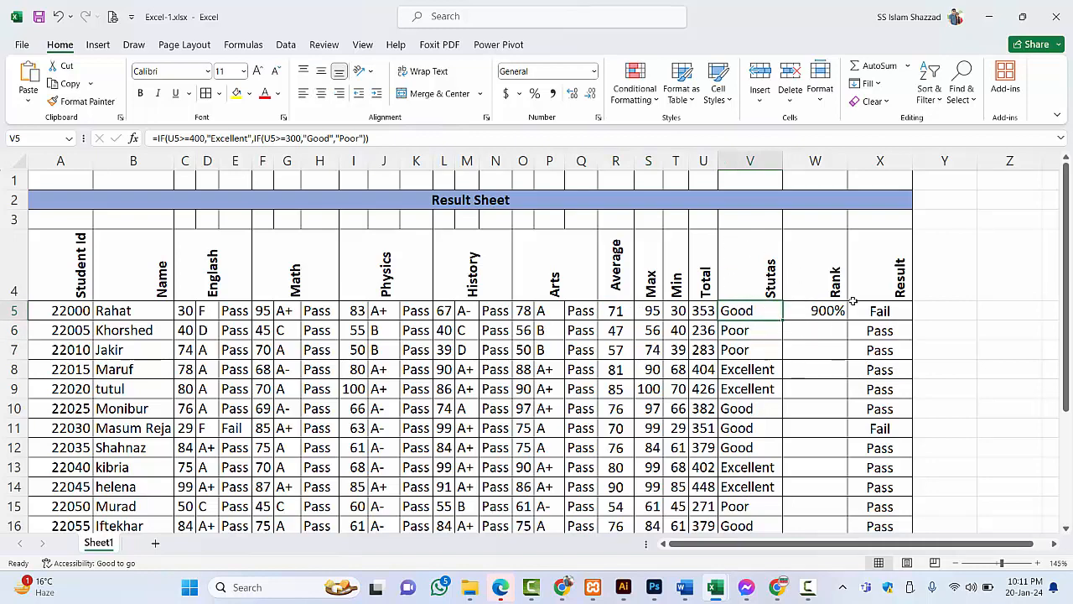
pyautogui.click(812, 319)
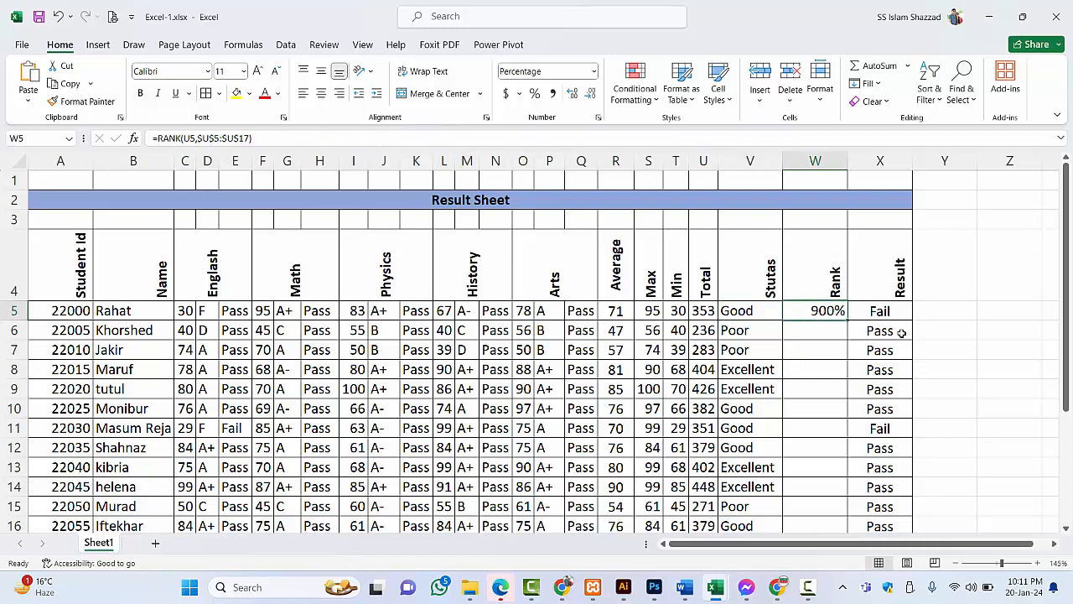
# Change the number format of the Rank cells W5:W17 to General
pyautogui.scroll(-1, 897, 335)
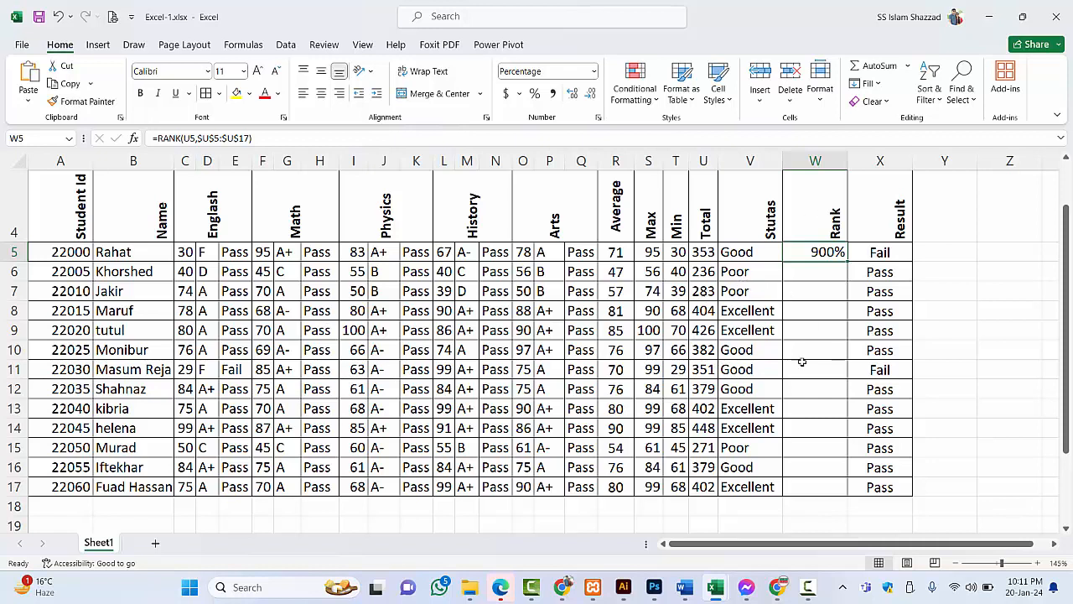
pyautogui.click(820, 273)
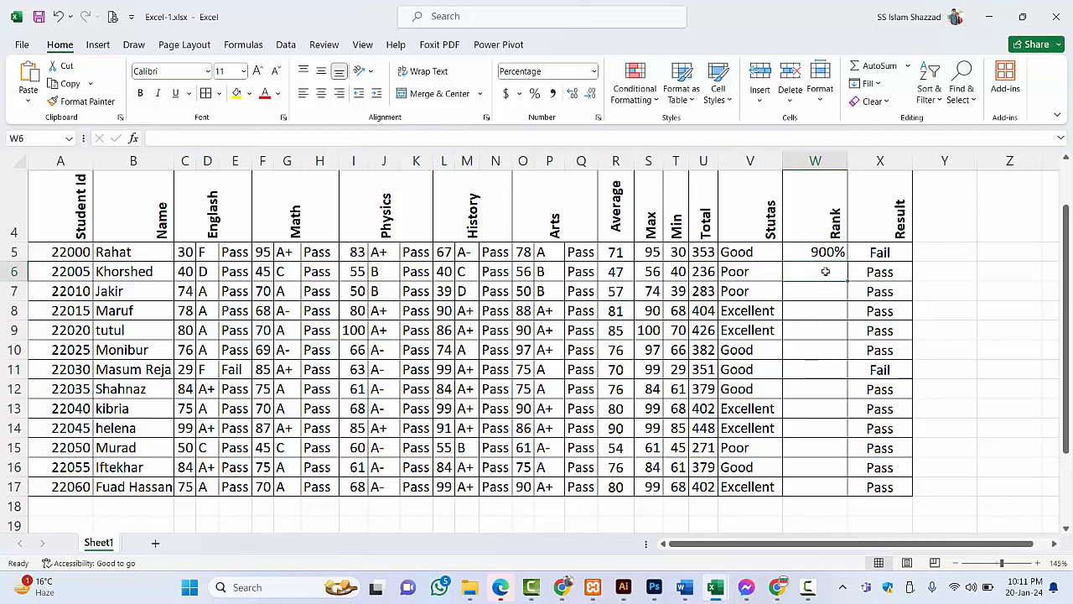
pyautogui.moveTo(803, 256); pyautogui.dragTo(808, 483)
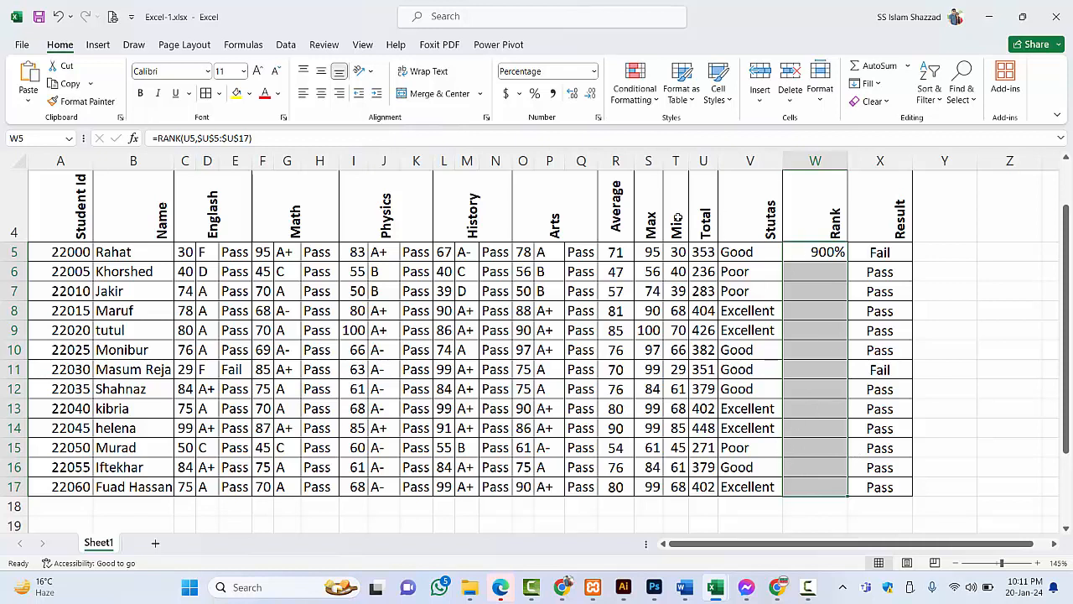
pyautogui.click(594, 72)
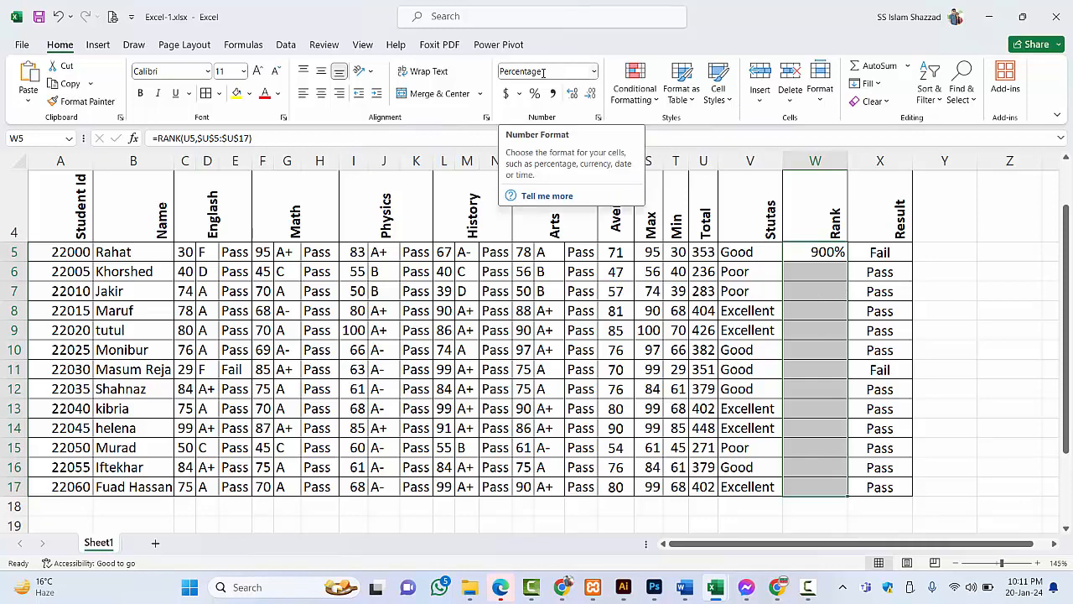
pyautogui.click(593, 72)
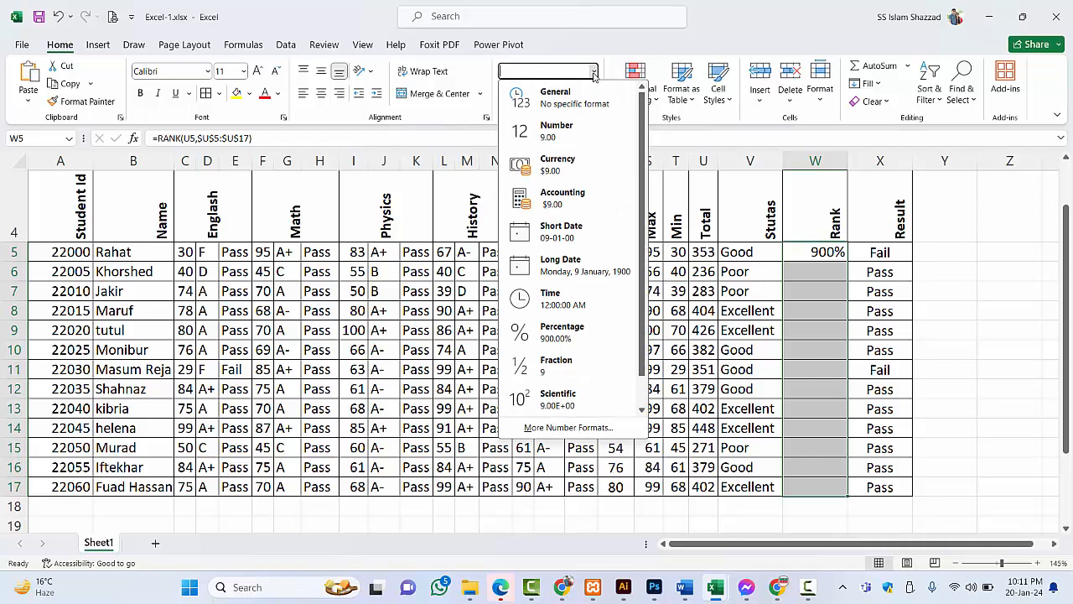
pyautogui.click(562, 105)
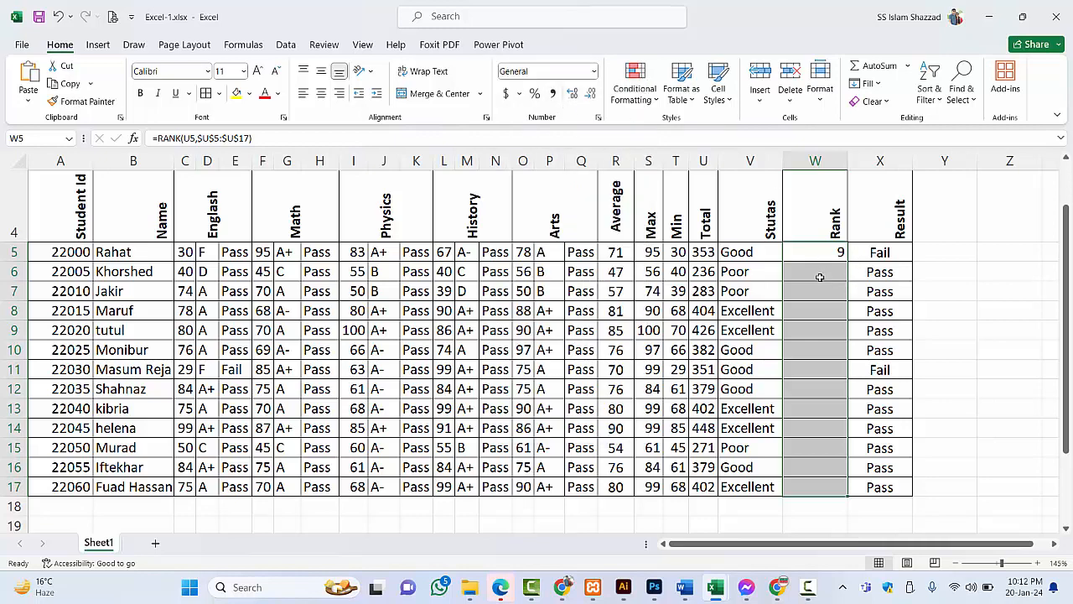
# Examine the RANK formula in W5 together with the Total range U5:U17 that it refers to
pyautogui.click(826, 265)
pyautogui.click(815, 253)
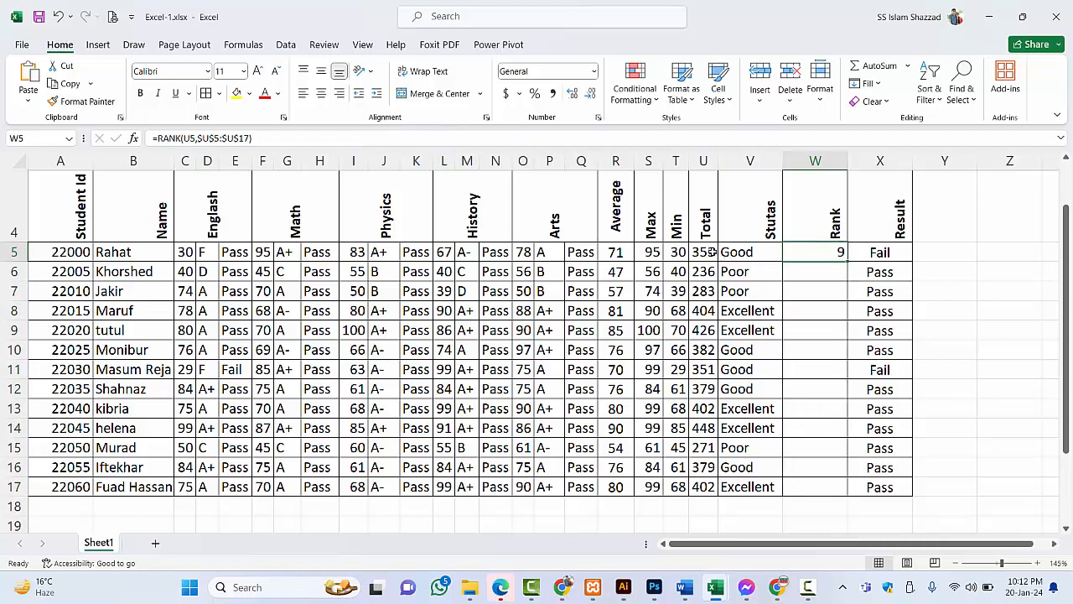
pyautogui.moveTo(708, 250); pyautogui.dragTo(704, 488)
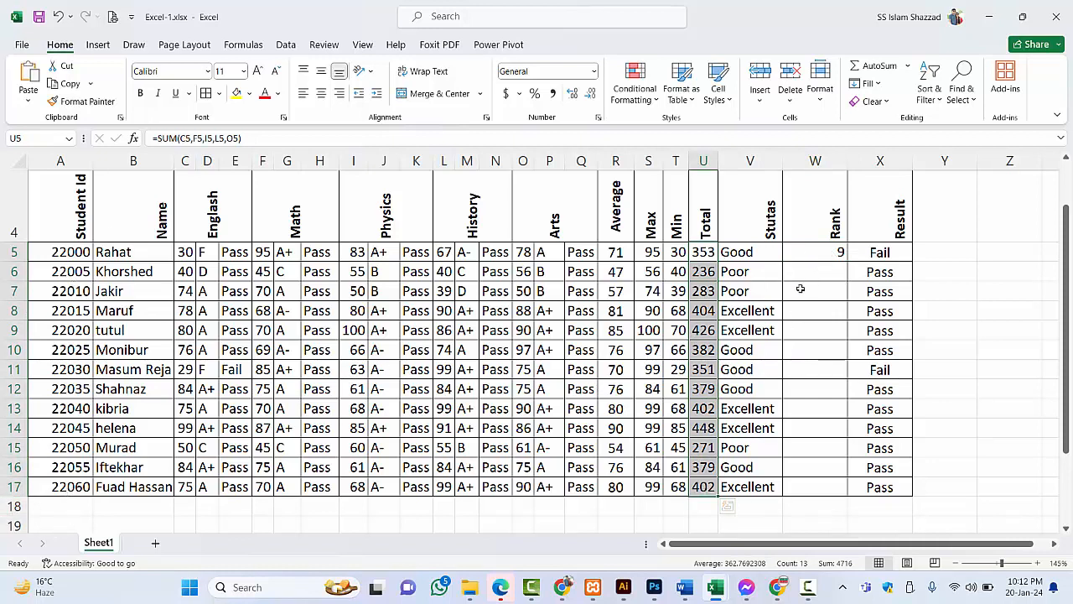
pyautogui.click(835, 251)
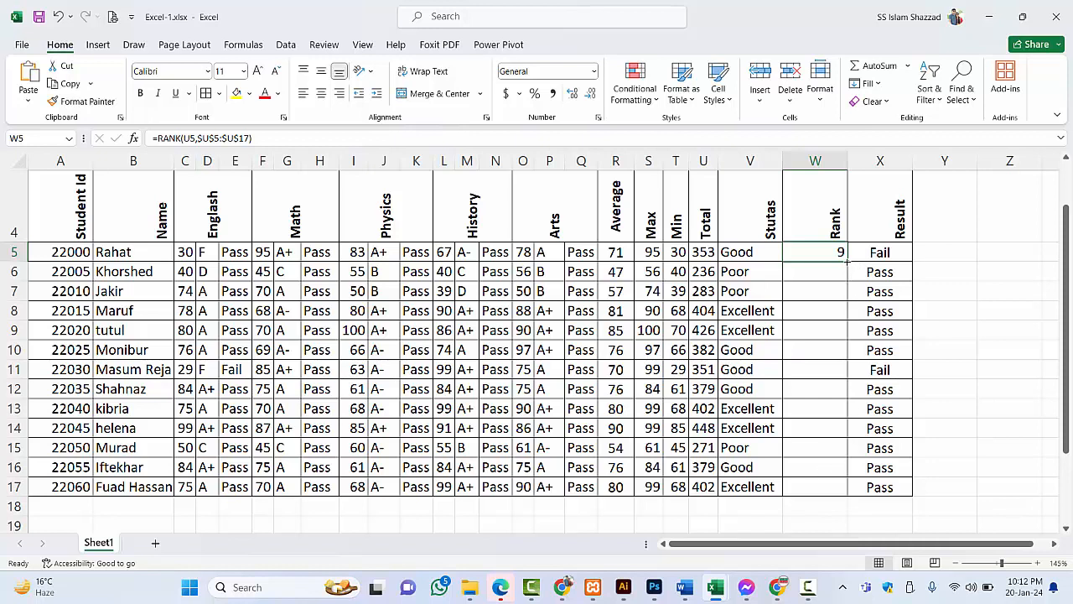
# Fill the RANK formula from W5 down through W17 to rank all the students
pyautogui.doubleClick(847, 261)
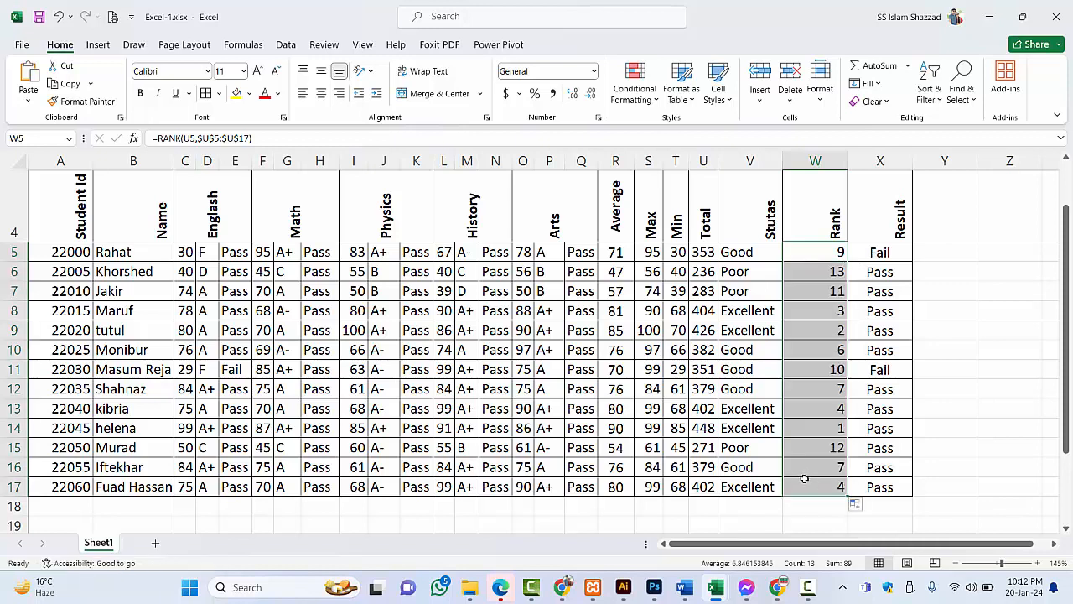
# Examine the ranks and their RANK formulas across the Rank column, including the rows with tied positions
pyautogui.click(820, 426)
pyautogui.click(830, 332)
pyautogui.click(837, 310)
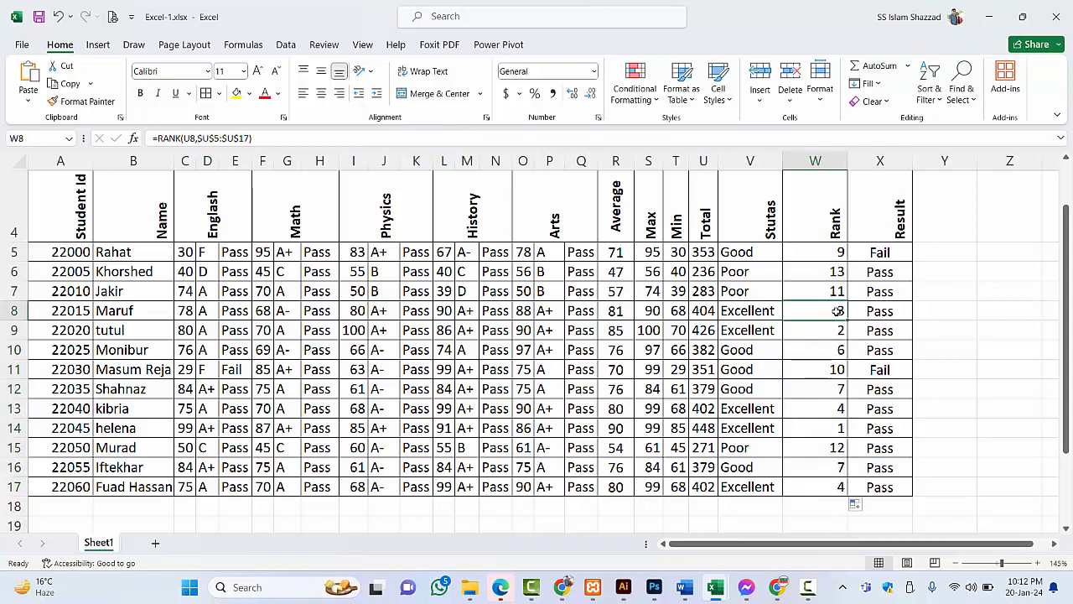
pyautogui.click(831, 408)
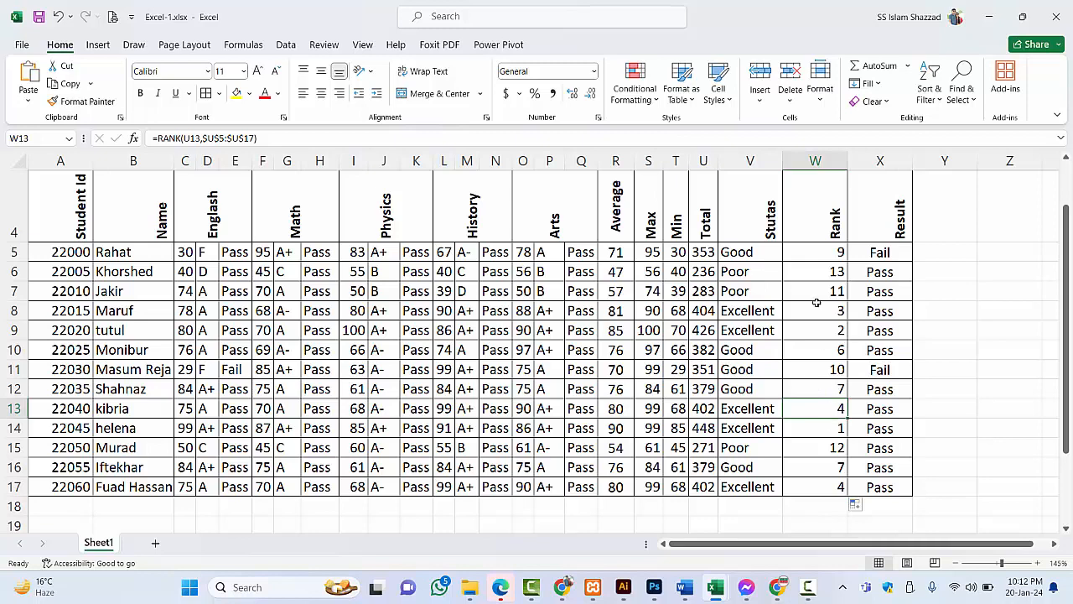
pyautogui.click(826, 447)
pyautogui.scroll(1, 817, 465)
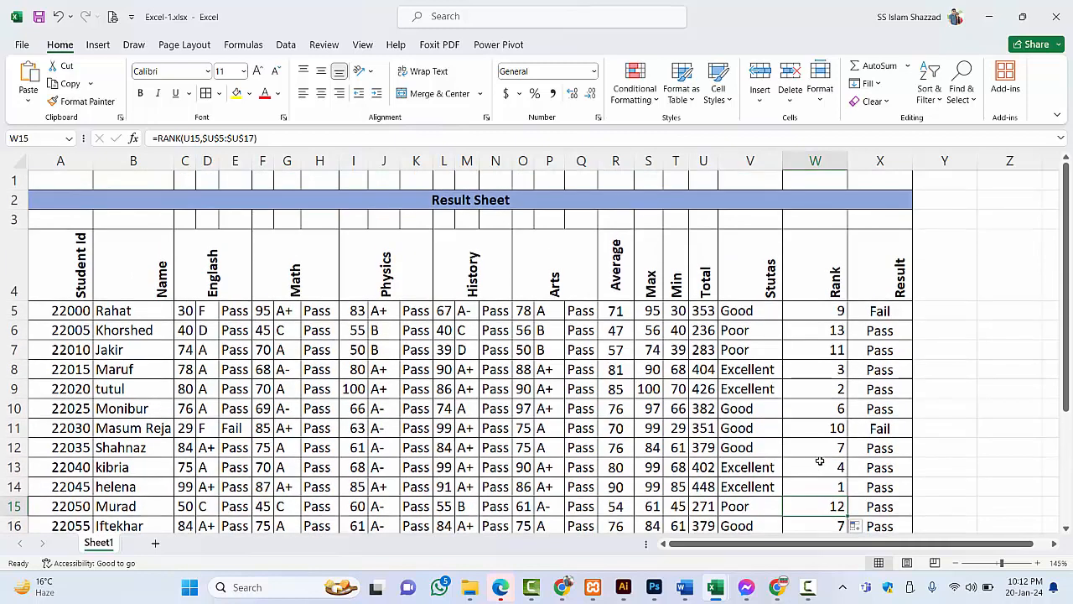
pyautogui.scroll(-1, 820, 461)
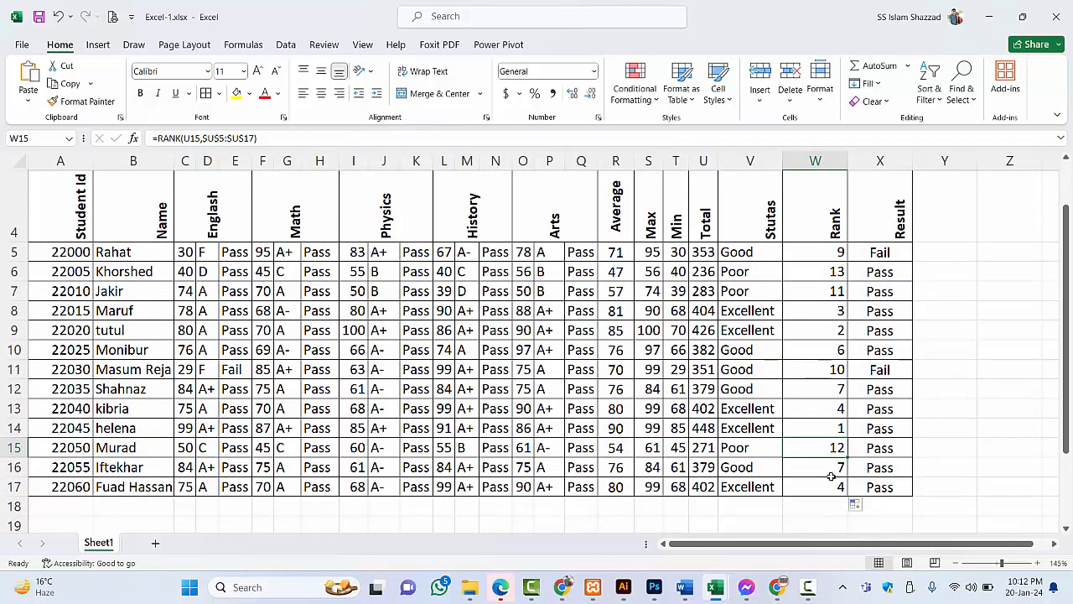
pyautogui.click(828, 286)
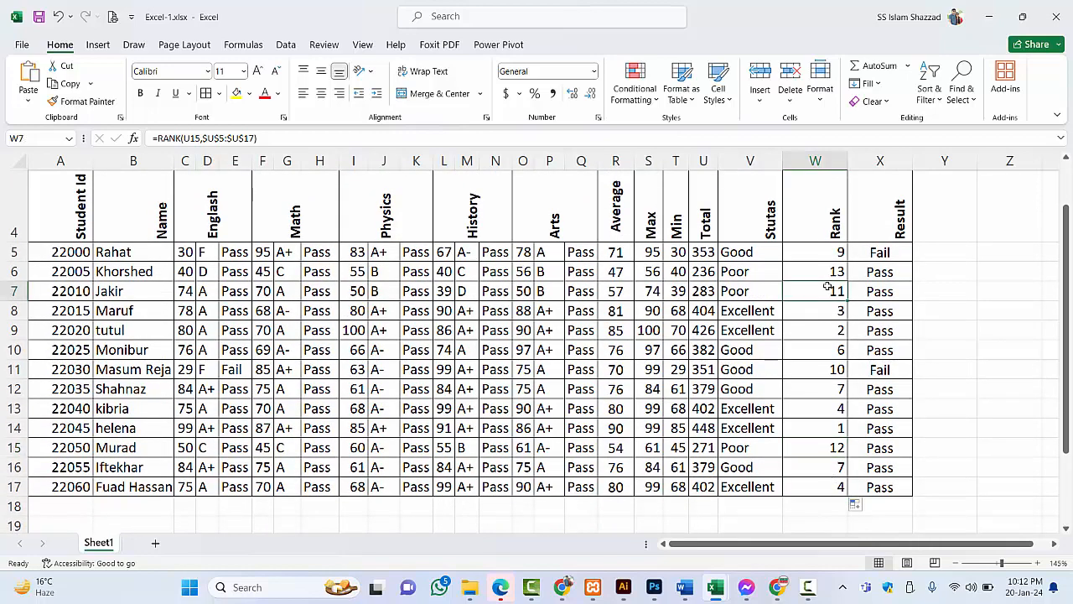
pyautogui.click(827, 476)
pyautogui.click(828, 398)
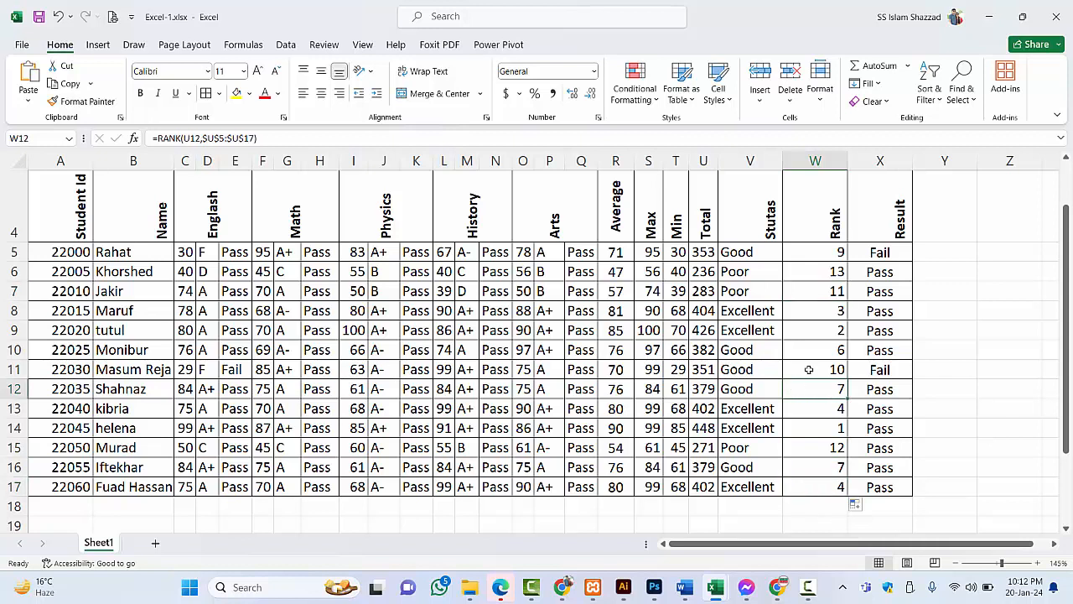
pyautogui.click(831, 448)
# Centre the rank values in W5:W17 both horizontally and vertically within their cells
pyautogui.moveTo(835, 254); pyautogui.dragTo(829, 491)
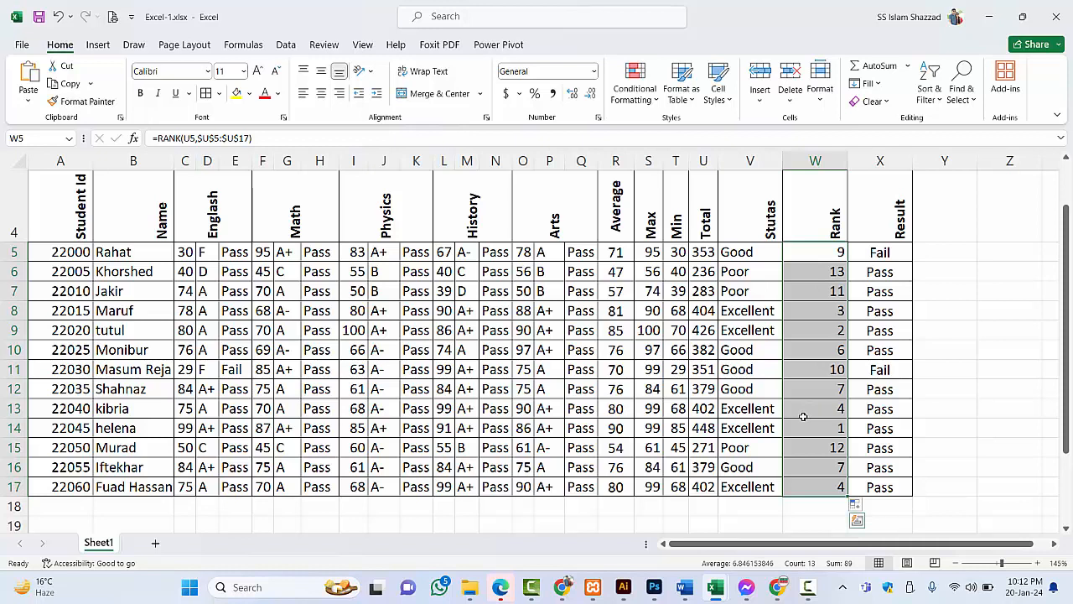
pyautogui.click(321, 93)
pyautogui.click(802, 367)
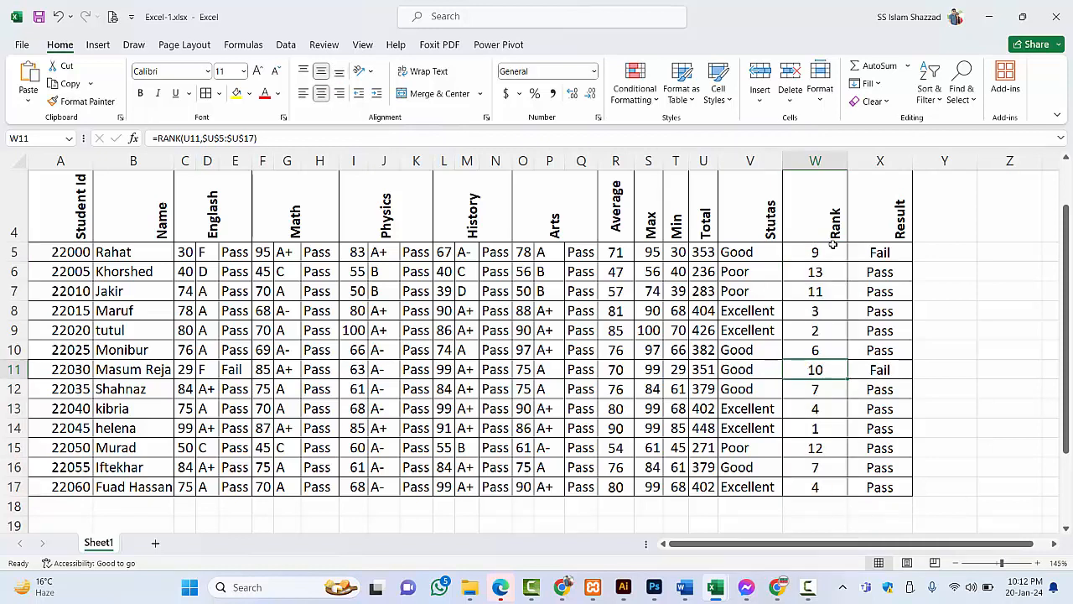
# Examine the Rank heading in W4 and the RANK formula in W5 together with its range end at row 17
pyautogui.click(829, 225)
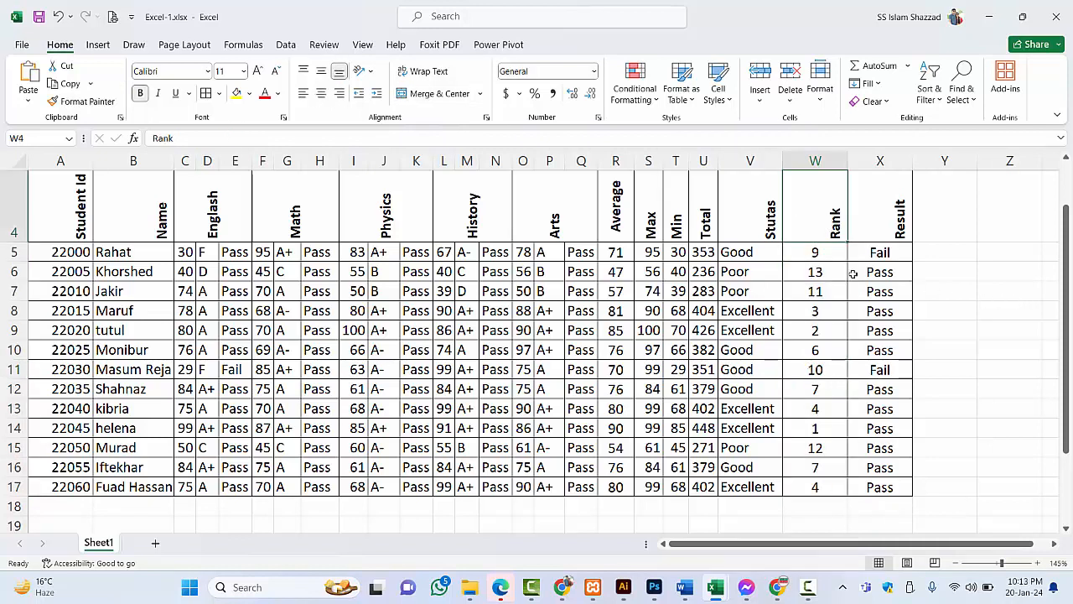
pyautogui.click(823, 254)
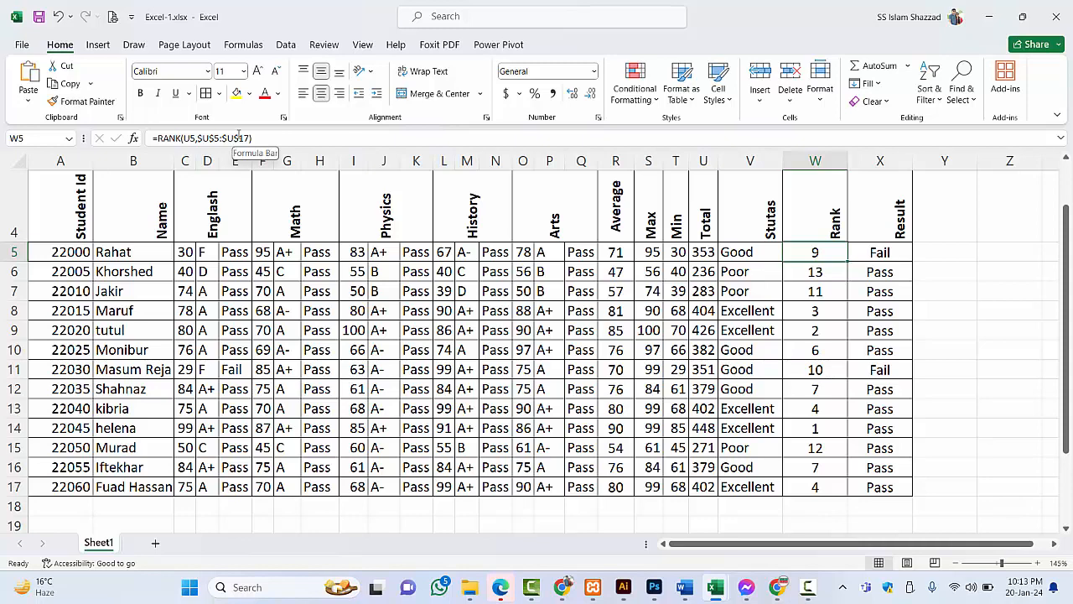
pyautogui.click(17, 487)
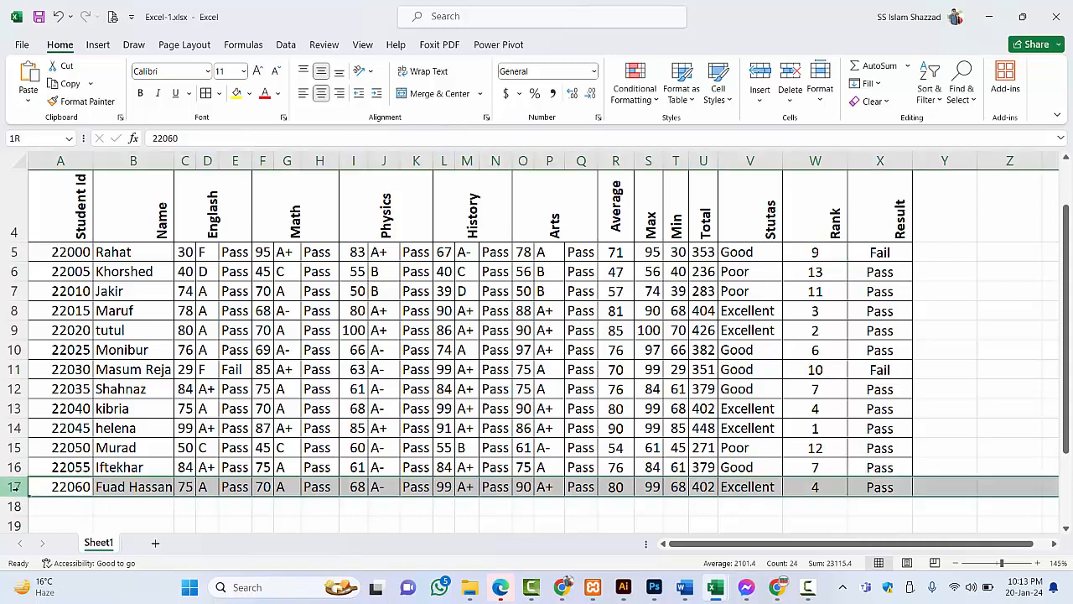
# Dismiss the Google Chrome notification about presenting to everyone and return to the worksheet
pyautogui.click(783, 588)
pyautogui.click(780, 587)
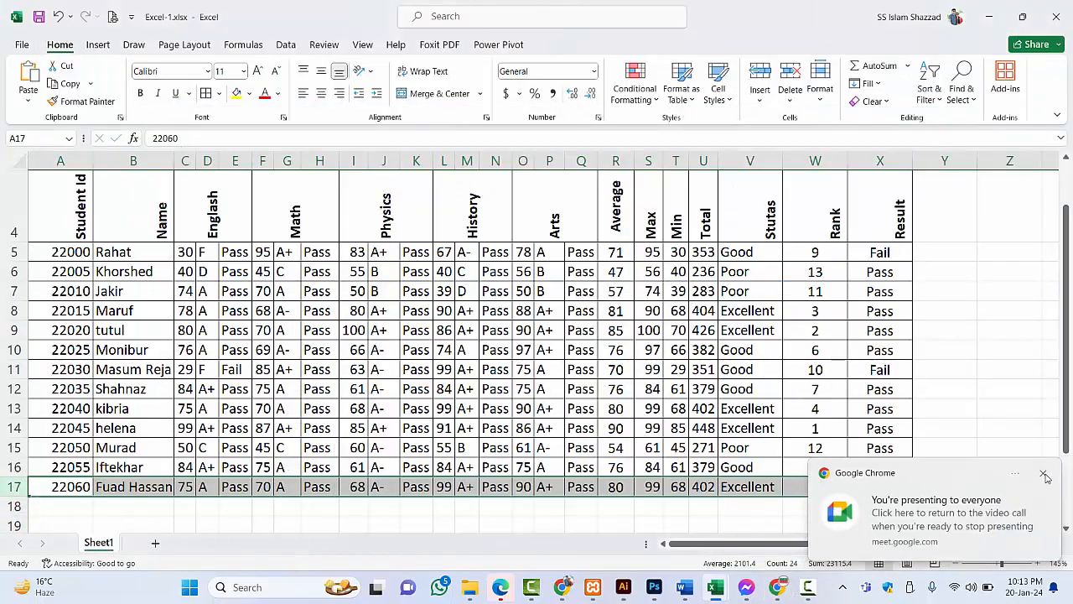
pyautogui.click(1042, 472)
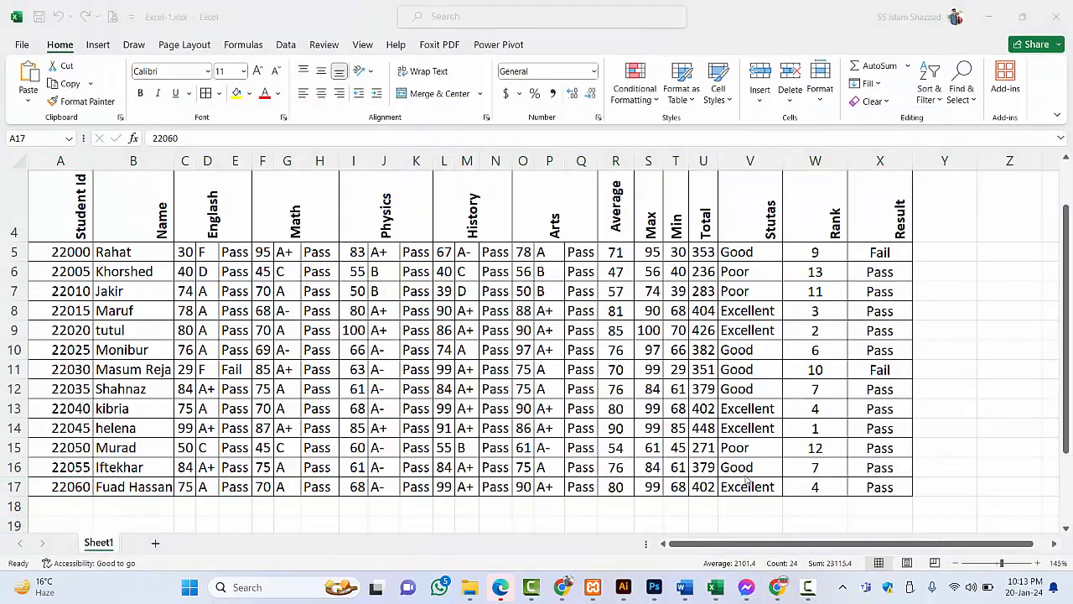
pyautogui.click(704, 486)
# Compare the RANK formulas in W5 and W17, and examine the Result column's IF/AND formulas in X5 and X7
pyautogui.click(820, 251)
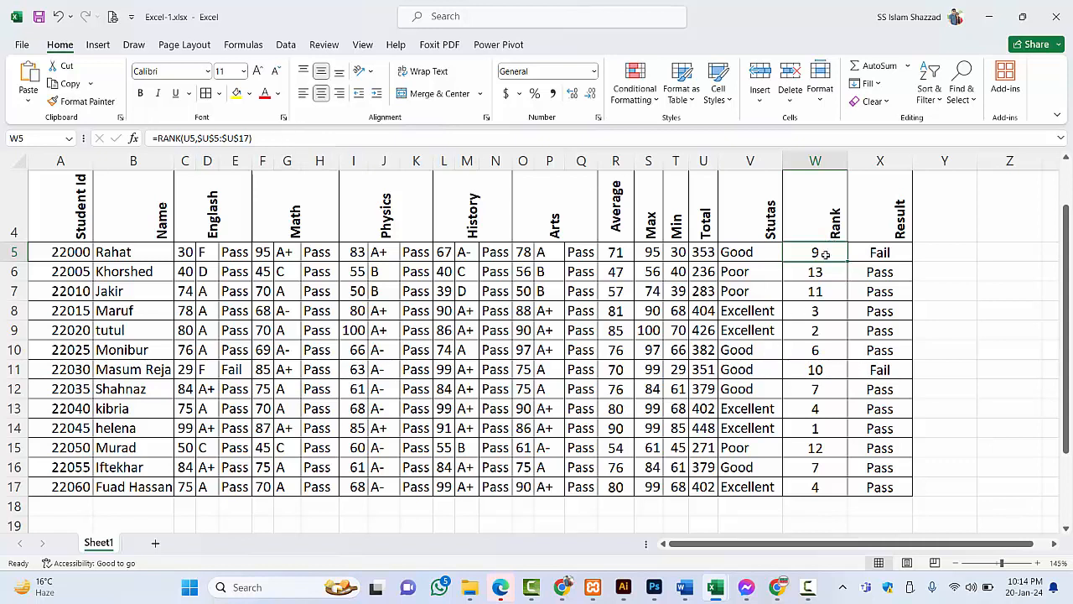
pyautogui.click(814, 487)
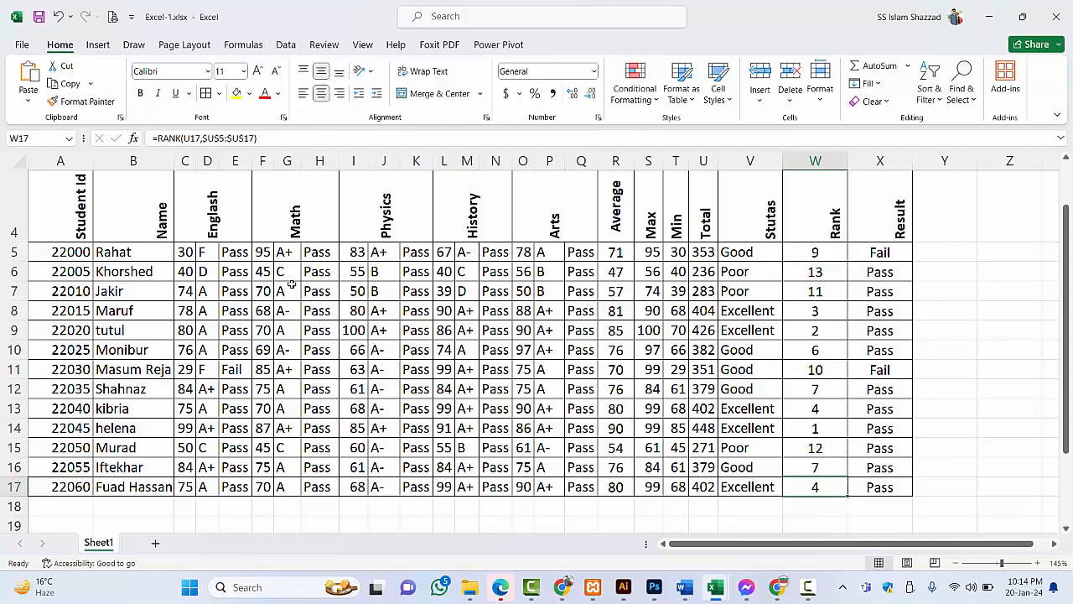
pyautogui.click(880, 252)
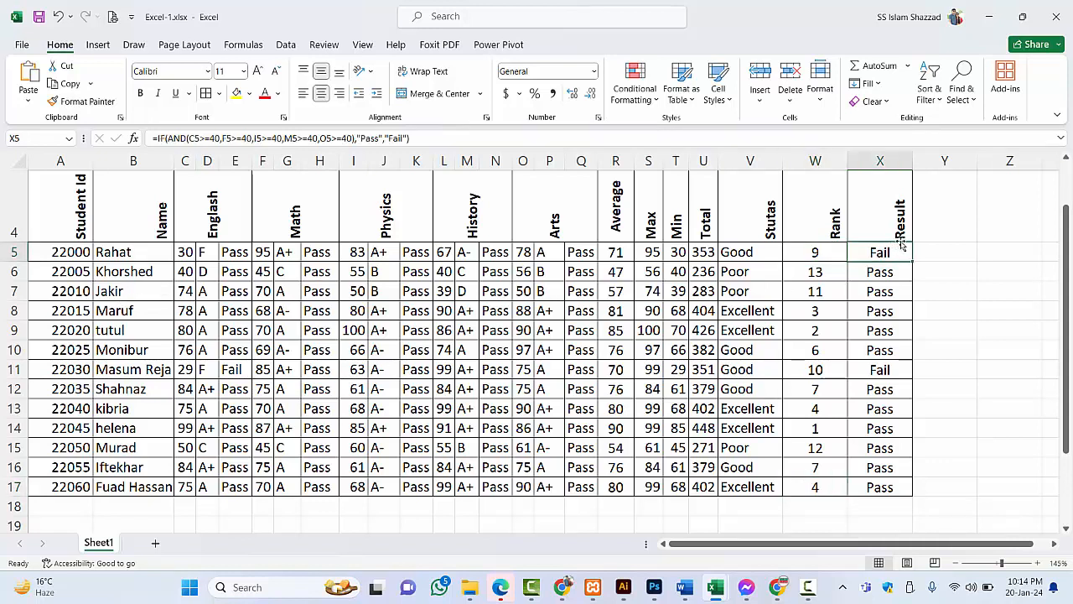
pyautogui.click(883, 215)
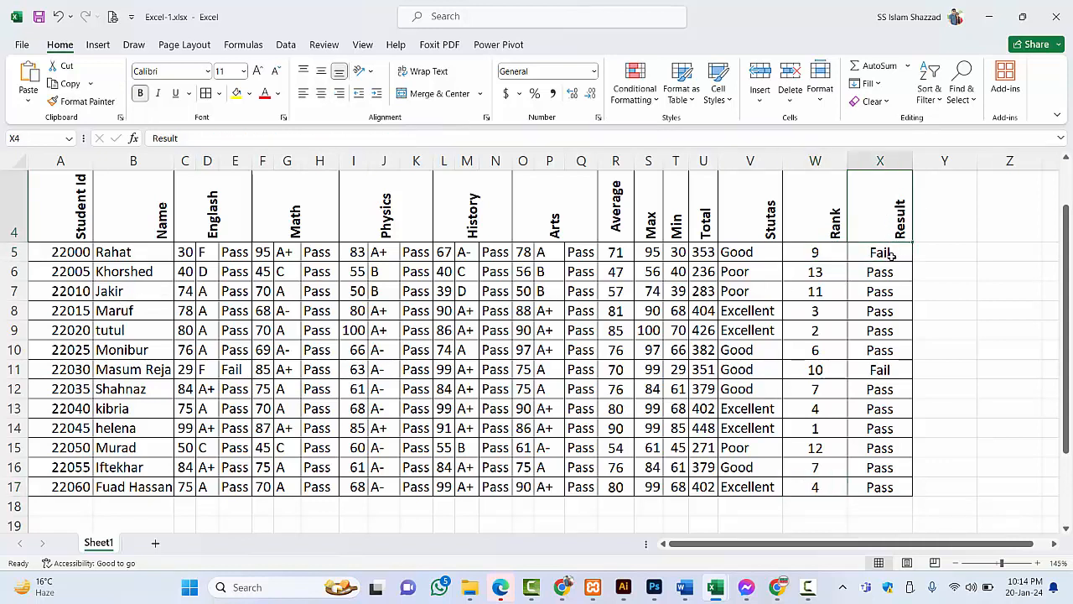
pyautogui.click(887, 253)
pyautogui.click(880, 285)
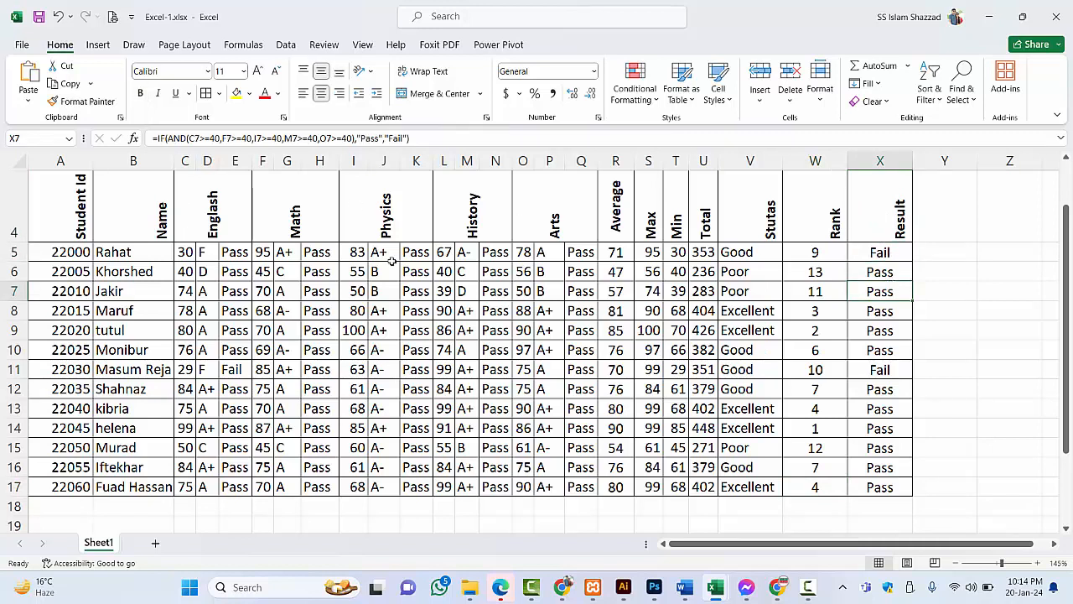
# Check the Result formula in X5 against the marks in C5, F5 and I5, and view the History pass/fail formula in N11
pyautogui.click(880, 252)
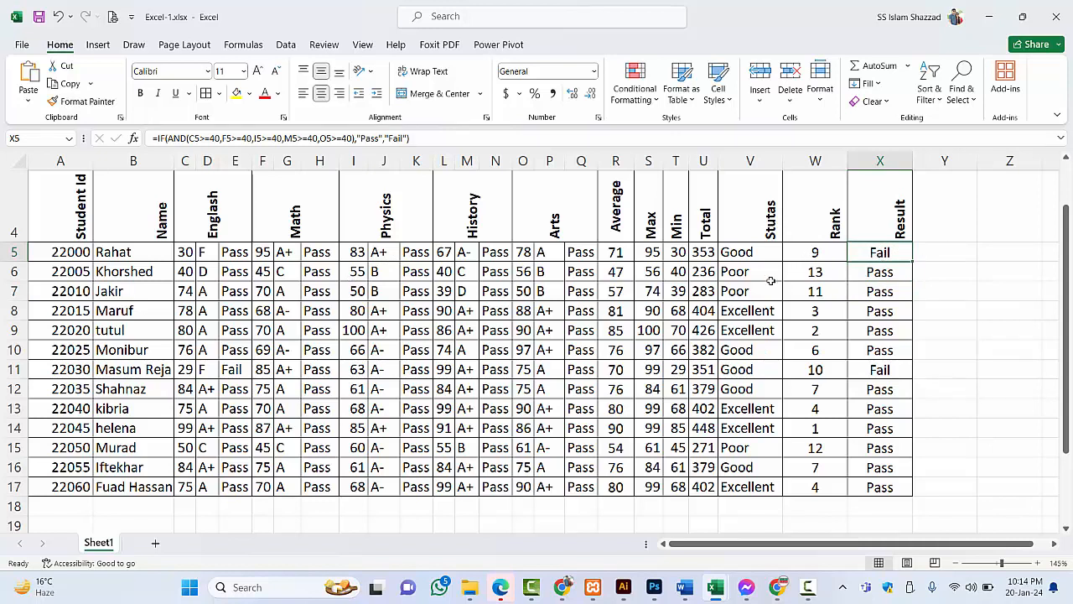
pyautogui.click(192, 252)
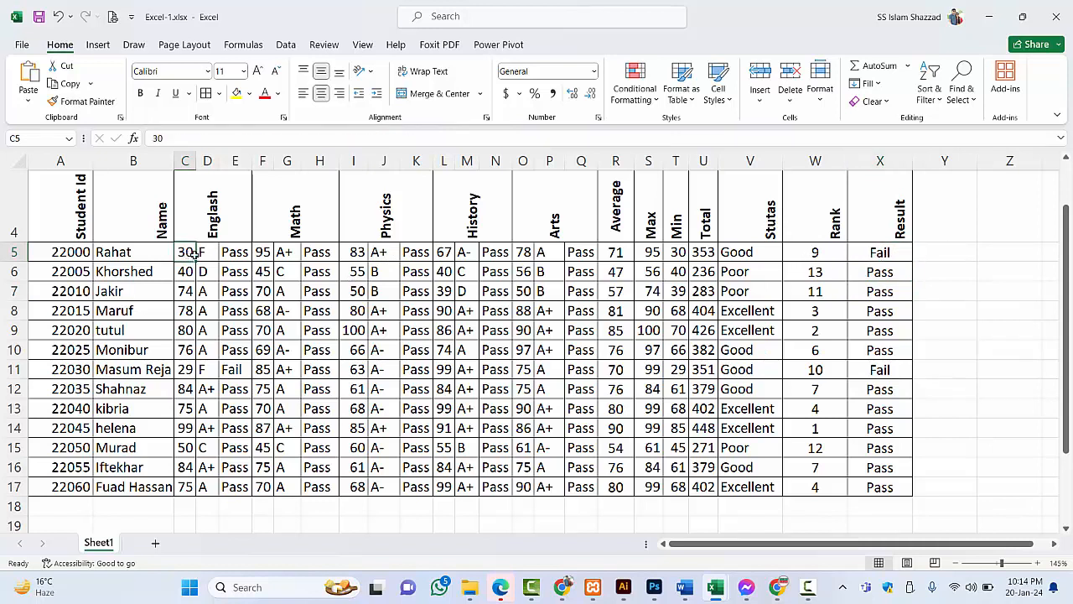
pyautogui.click(265, 252)
pyautogui.click(357, 252)
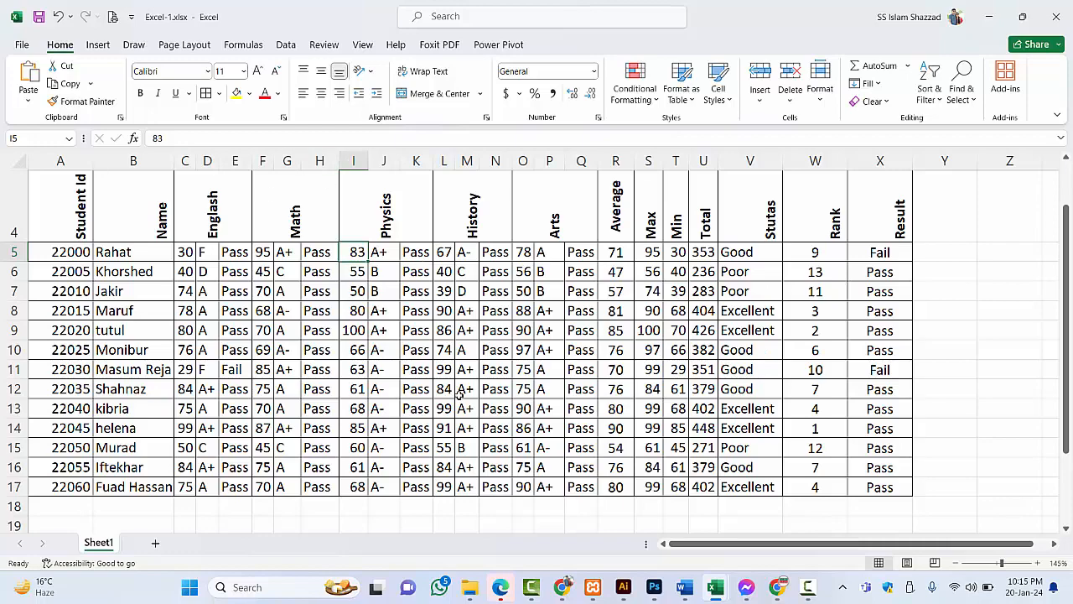
pyautogui.click(501, 367)
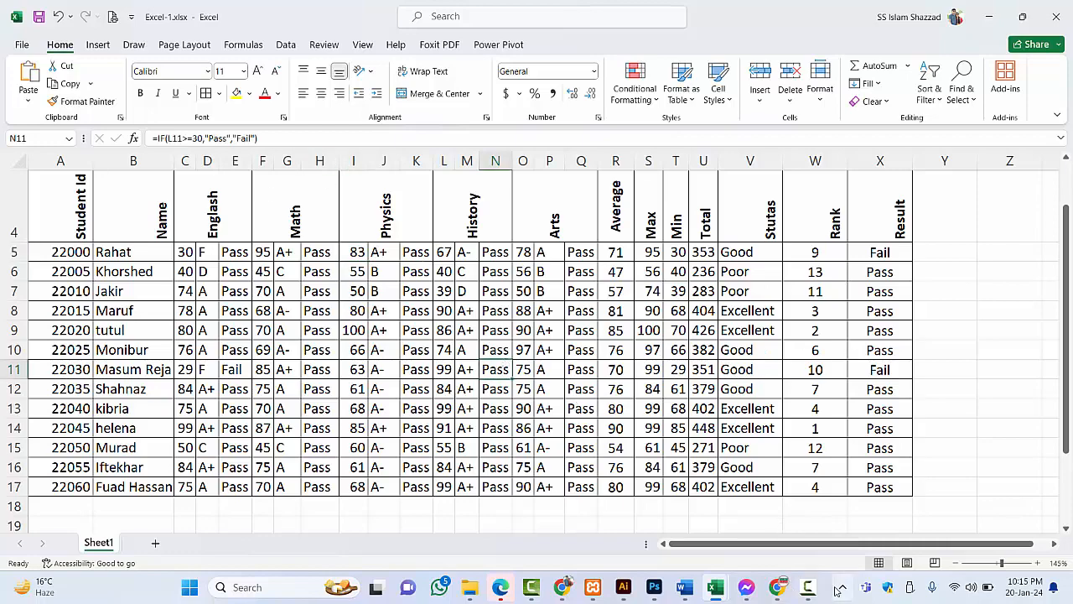